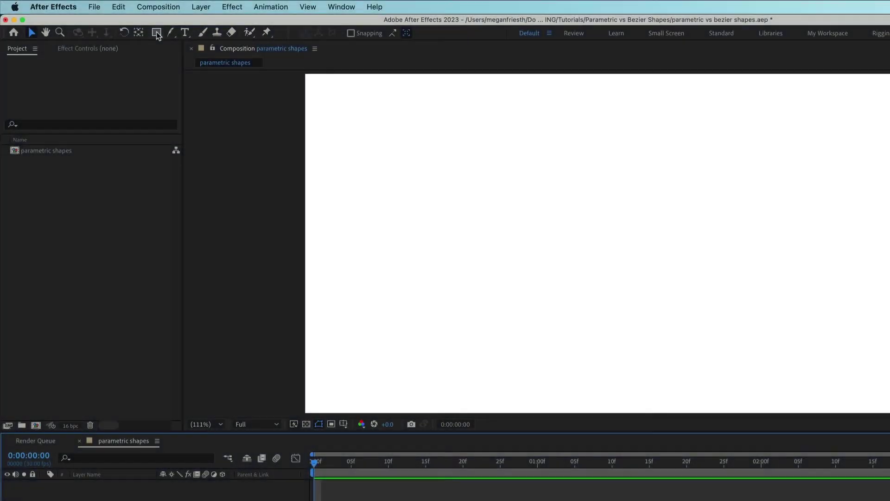
# - Draw a purple square shape layer in the viewer with the Rectangle tool
pyautogui.moveTo(158, 36); pyautogui.dragTo(261, 35)
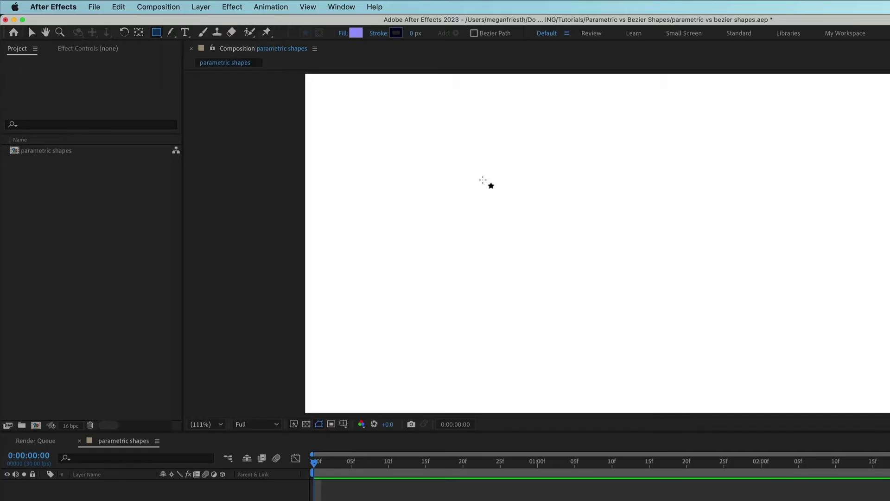
pyautogui.moveTo(481, 163); pyautogui.dragTo(627, 304)
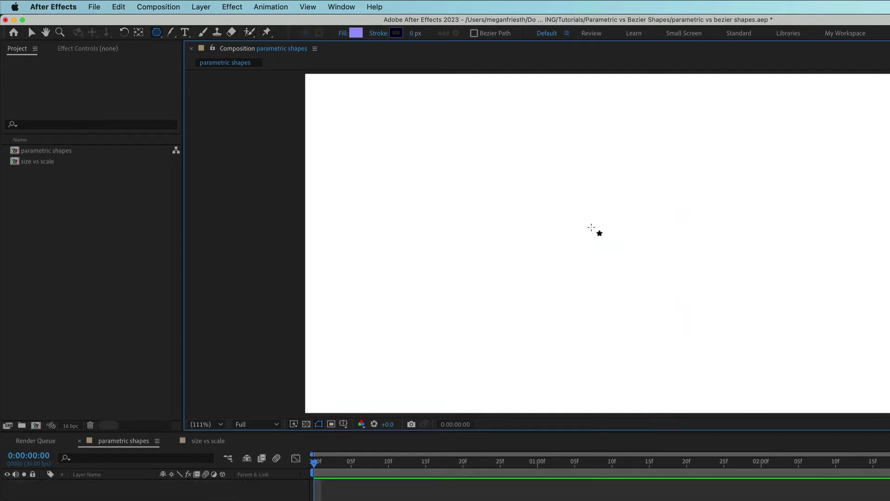
pyautogui.moveTo(597, 232); pyautogui.dragTo(661, 277)
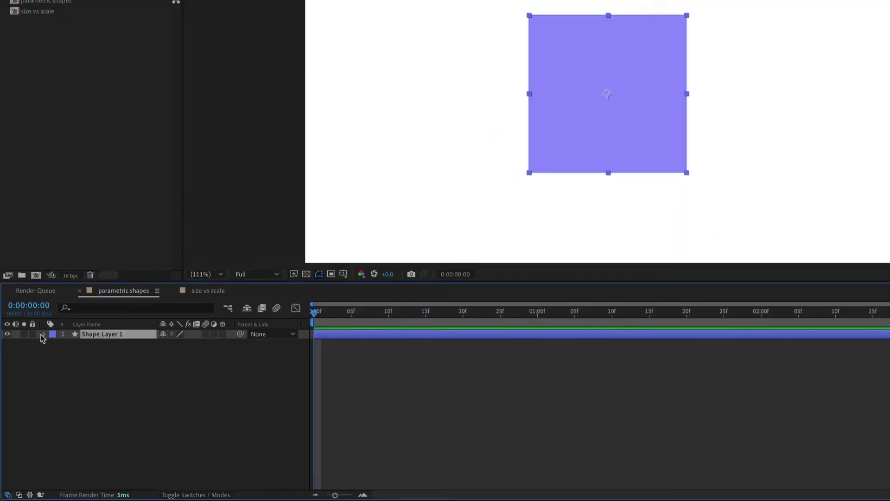
# - Expand Shape Layer 1 > Contents > Rectangle 1 > Rectangle Path 1 to show Size, Position and Roundness
pyautogui.click(42, 335)
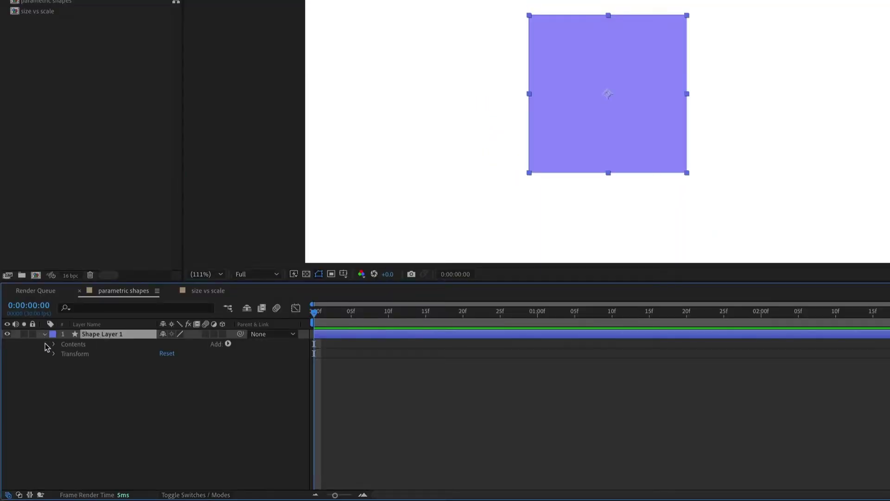
pyautogui.click(54, 344)
pyautogui.click(64, 354)
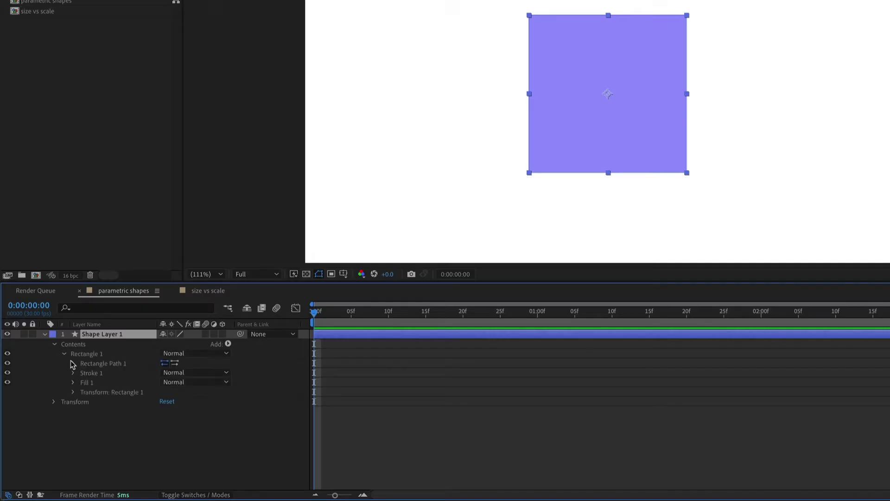
pyautogui.click(73, 363)
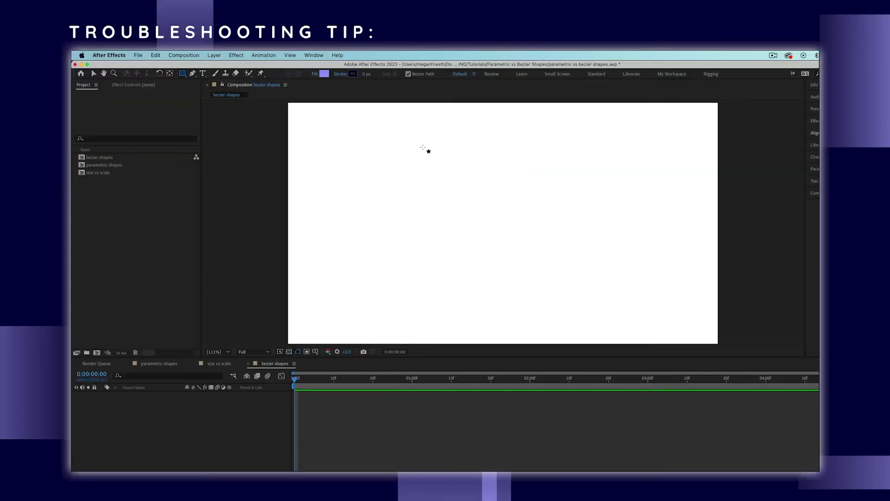
# - Draw a Bezier Path square and expand Rectangle 1 > Path 1 to show its Path property
pyautogui.moveTo(423, 147); pyautogui.dragTo(580, 293)
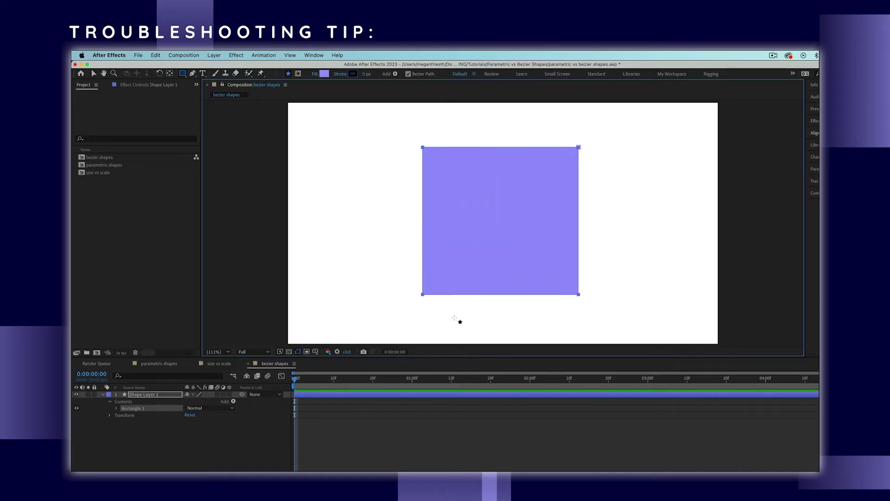
pyautogui.click(116, 409)
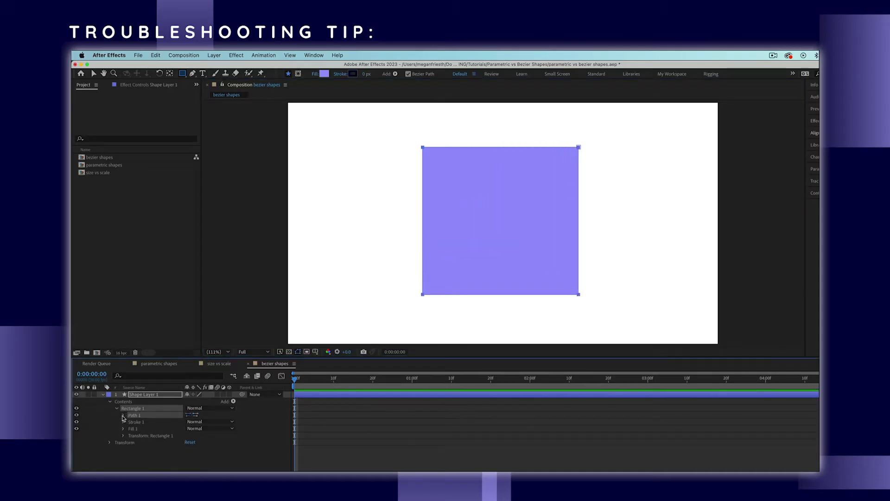
pyautogui.click(123, 416)
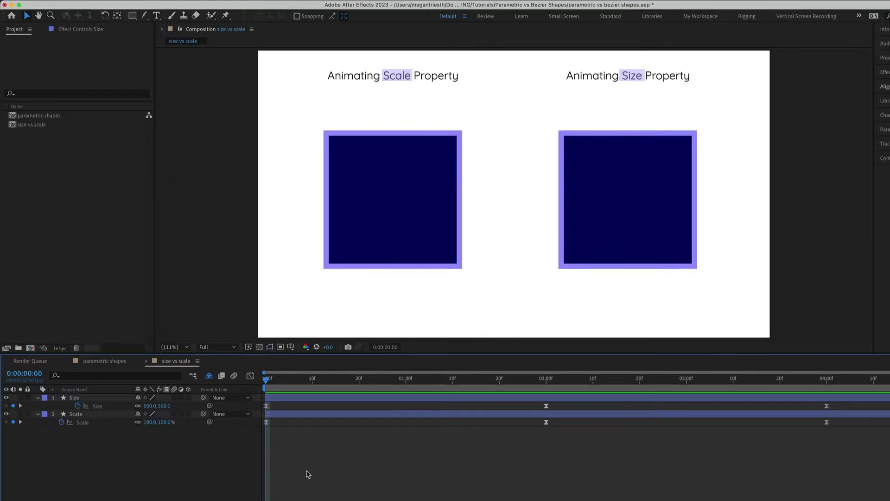
# - Preview the size vs scale comp, then bring the square's Roundness back to 0
pyautogui.press('space')
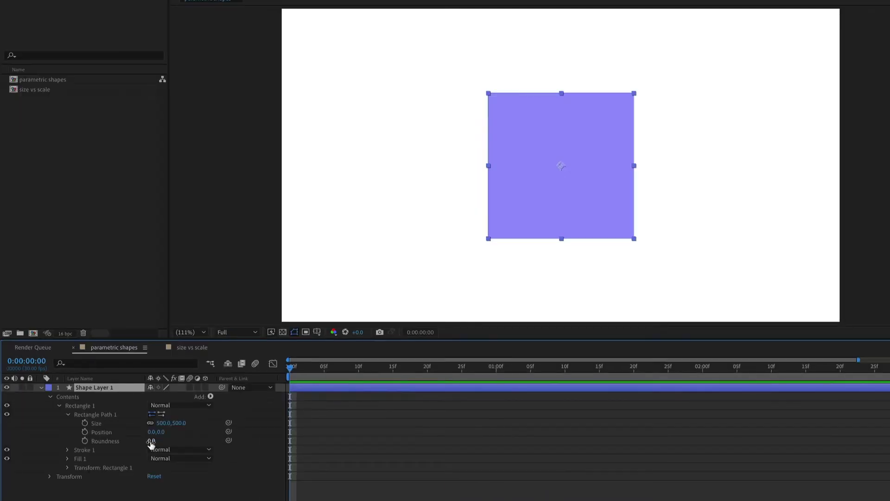
pyautogui.moveTo(140, 447); pyautogui.dragTo(80, 444)
# - Keyframe Roundness at 0 on frame 0 and 250 at 15f, then preview from the start
pyautogui.click(84, 442)
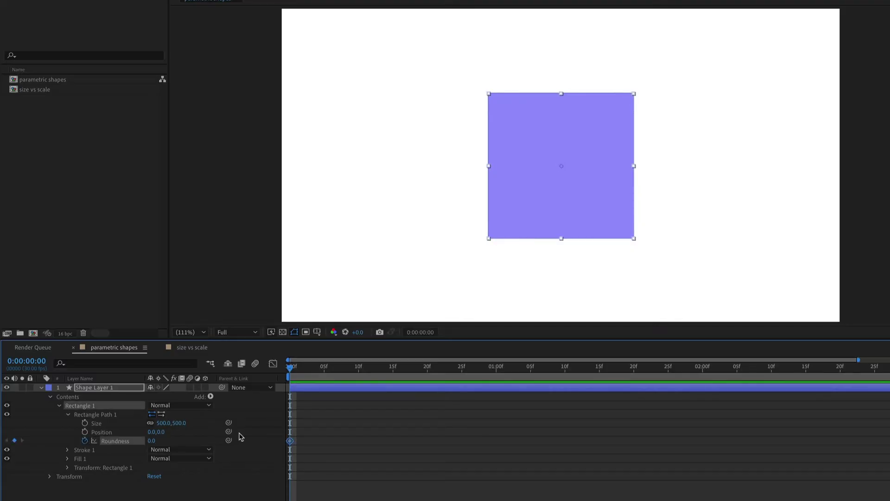
pyautogui.click(393, 375)
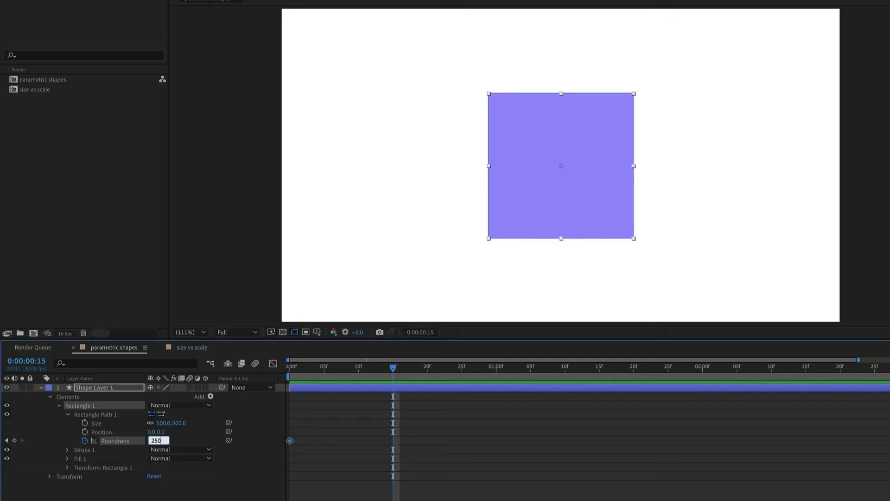
pyautogui.press('Return')
pyautogui.click(486, 415)
pyautogui.press('Home')
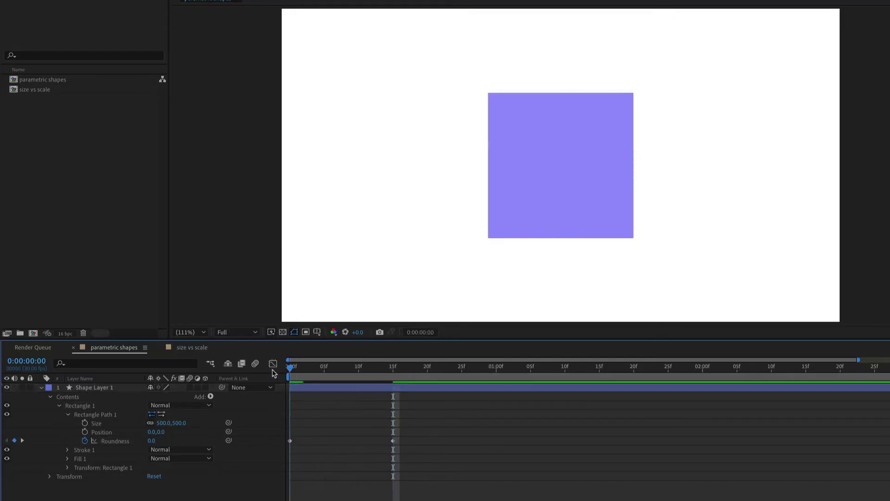
pyautogui.press('space')
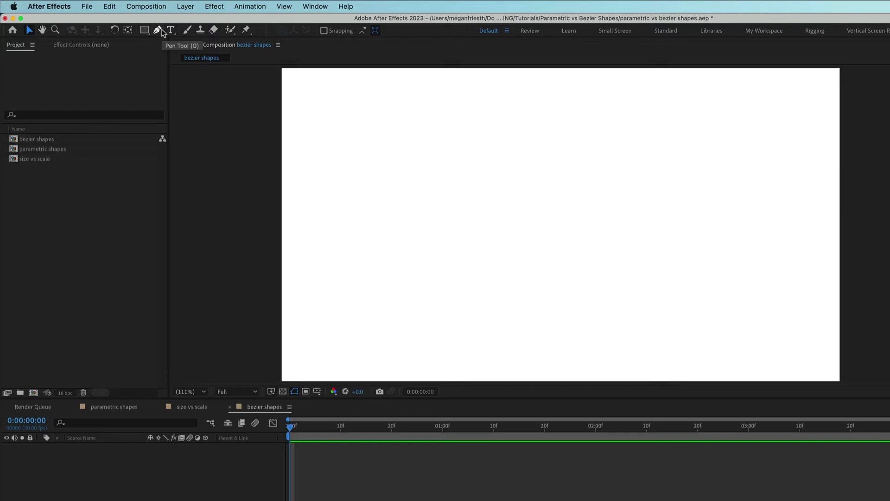
# - Draw a closed, curvy purple blob from curved Pen points
pyautogui.click(160, 30)
pyautogui.click(484, 167)
pyautogui.moveTo(606, 179); pyautogui.dragTo(649, 227)
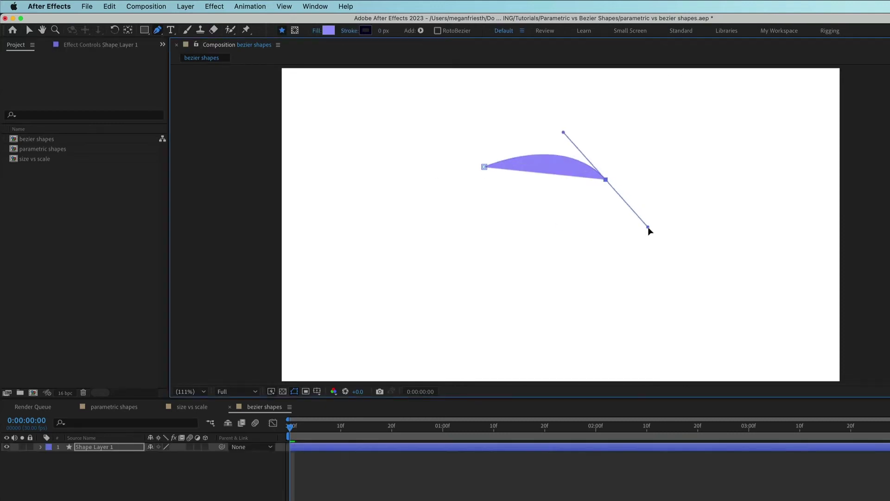
pyautogui.moveTo(596, 262); pyautogui.dragTo(591, 302)
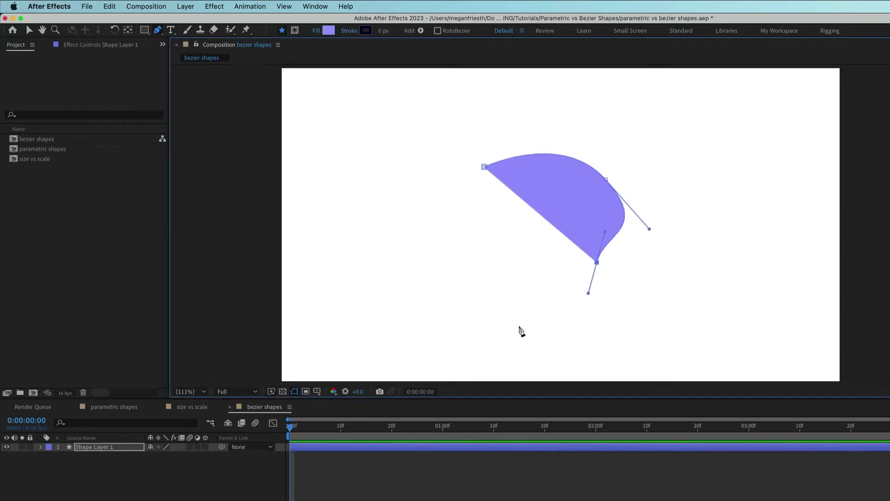
pyautogui.moveTo(519, 326); pyautogui.dragTo(446, 324)
pyautogui.moveTo(458, 251); pyautogui.dragTo(448, 226)
pyautogui.moveTo(484, 167); pyautogui.dragTo(520, 158)
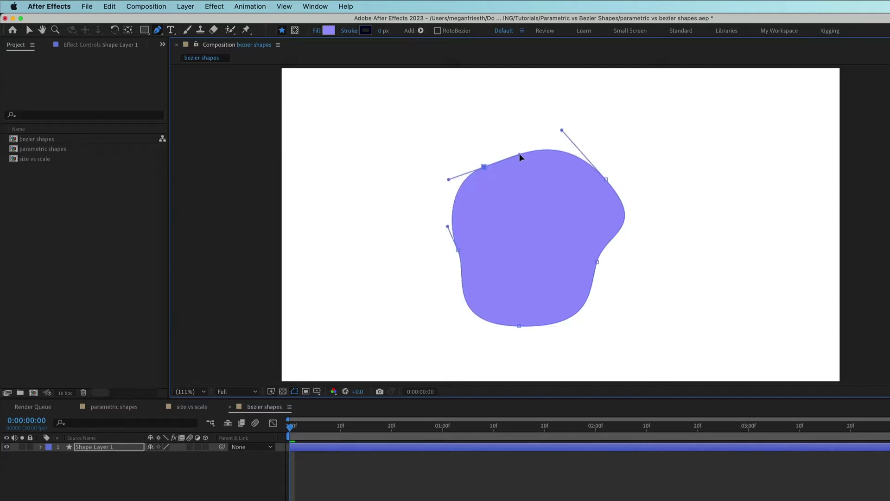
# - Draw a wavy open stroke from several curved points
pyautogui.press('v')
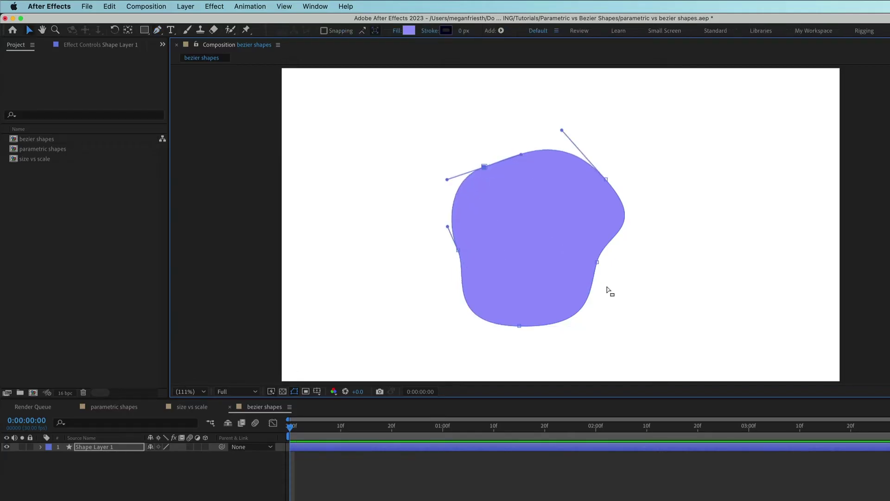
pyautogui.moveTo(374, 220); pyautogui.dragTo(399, 201)
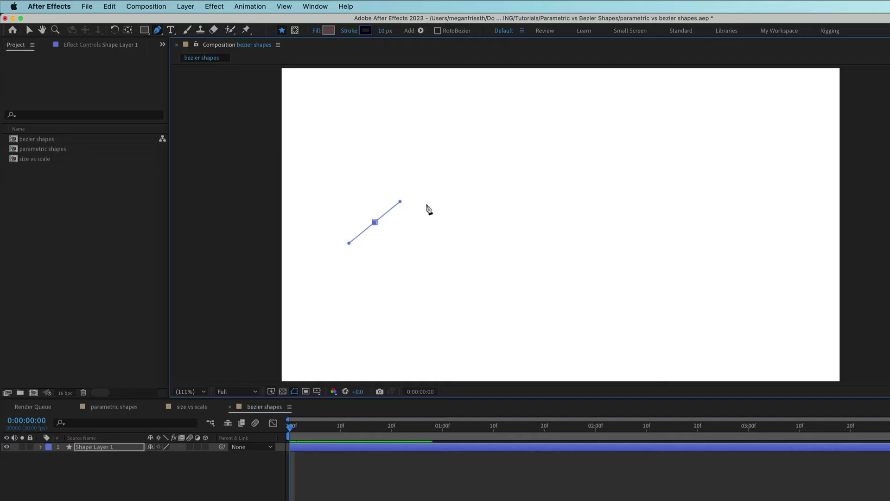
pyautogui.moveTo(491, 215); pyautogui.dragTo(530, 252)
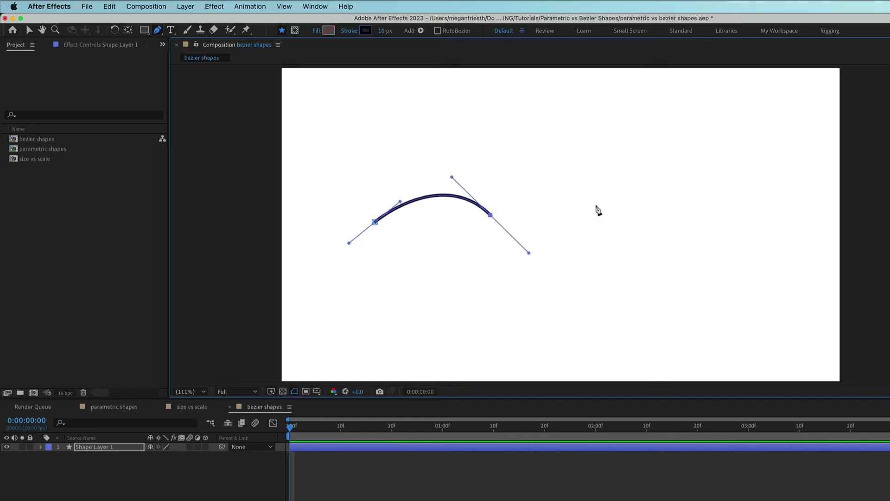
pyautogui.moveTo(600, 208); pyautogui.dragTo(620, 187)
pyautogui.click(719, 223)
pyautogui.moveTo(728, 235); pyautogui.dragTo(759, 285)
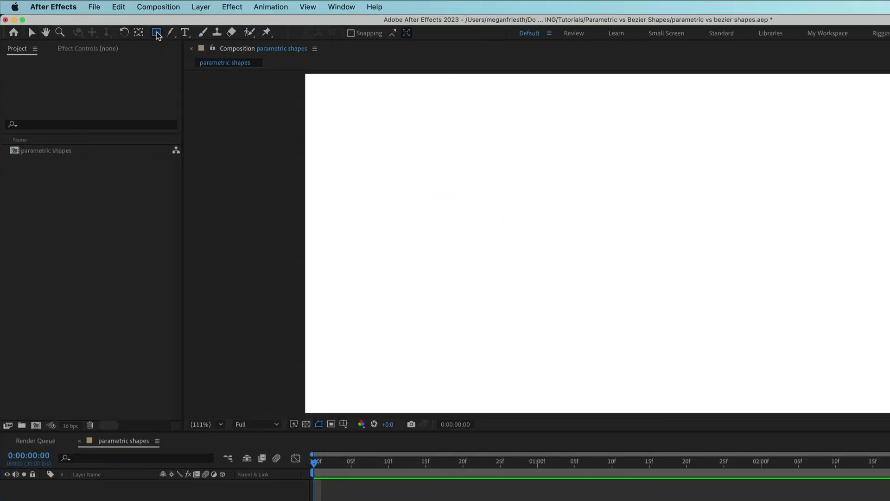
pyautogui.click(158, 36)
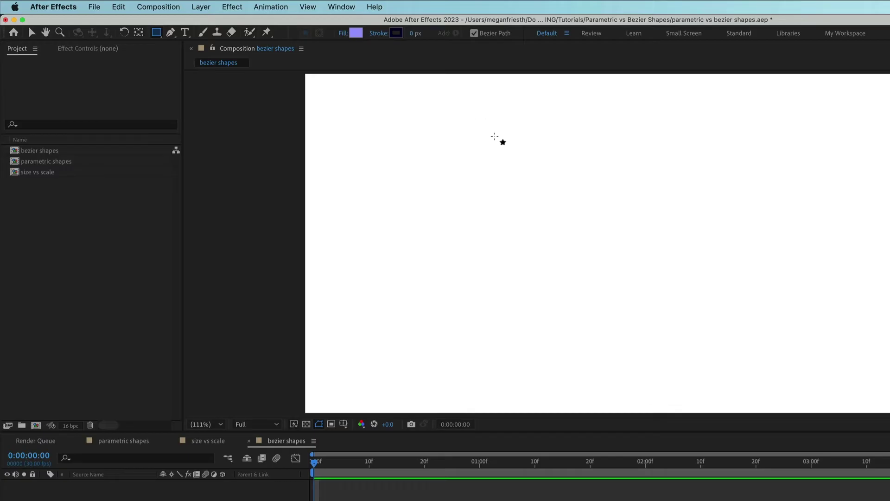
# - Draw a Bezier Path shape and focus the Timeline to reveal Shape 1 > Path 1
pyautogui.moveTo(495, 137); pyautogui.dragTo(714, 343)
pyautogui.click(314, 494)
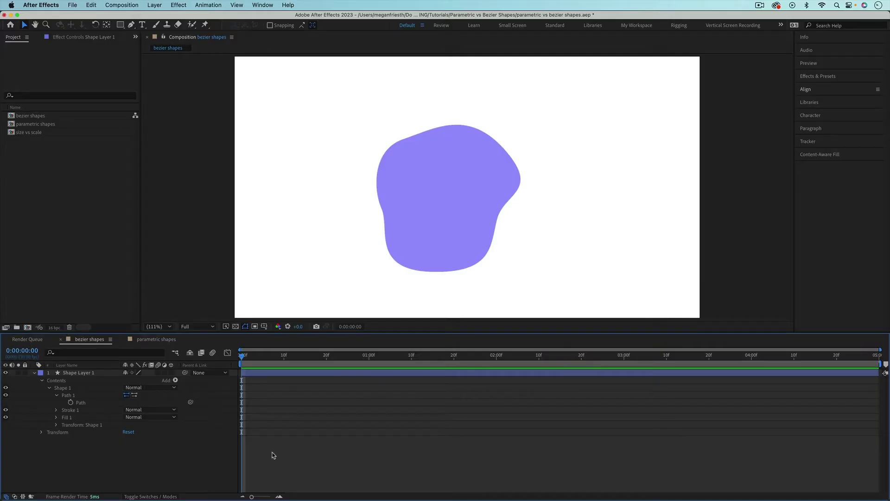
# - Select the blob's path and reshape its top-right point and right-side curve
pyautogui.click(73, 395)
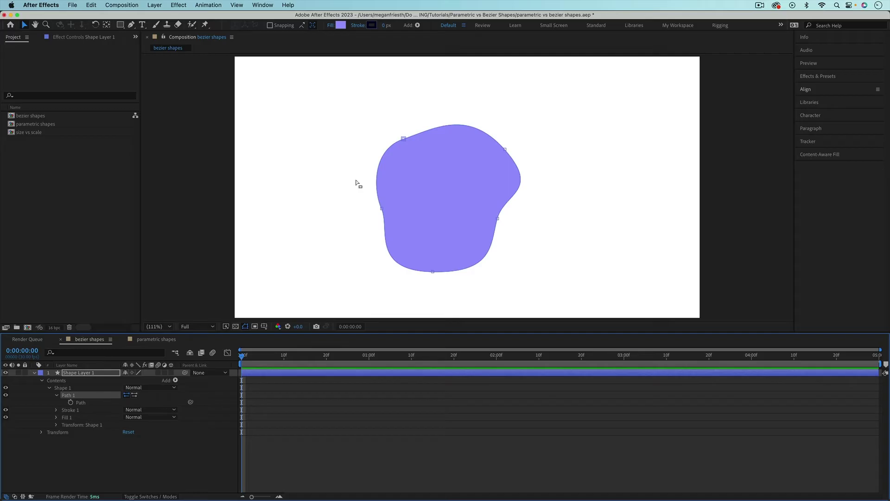
pyautogui.moveTo(505, 149); pyautogui.dragTo(501, 139)
pyautogui.moveTo(537, 177); pyautogui.dragTo(493, 192)
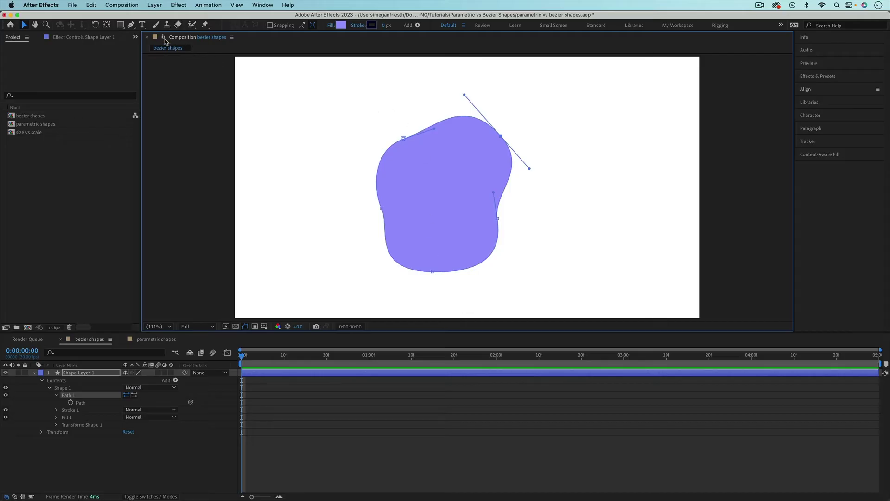
# - With the Convert Vertex Tool, make the bottom vertex a corner, then smooth again
pyautogui.moveTo(132, 26); pyautogui.dragTo(158, 57)
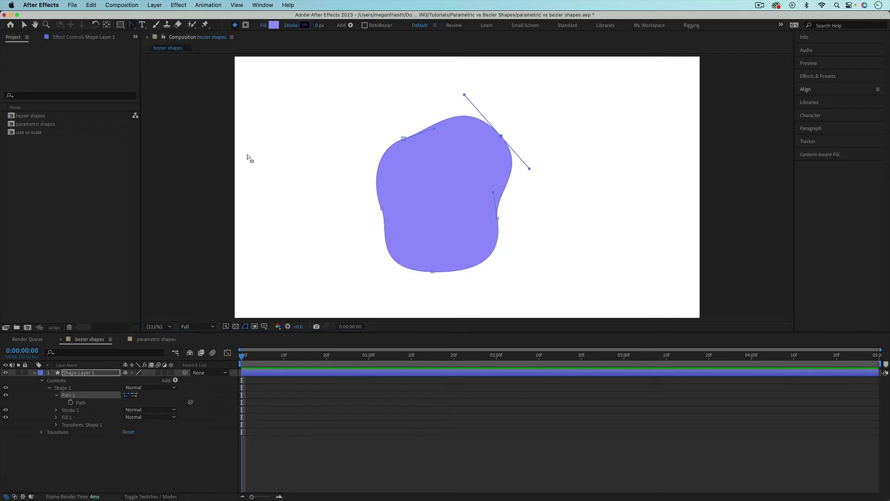
pyautogui.click(433, 272)
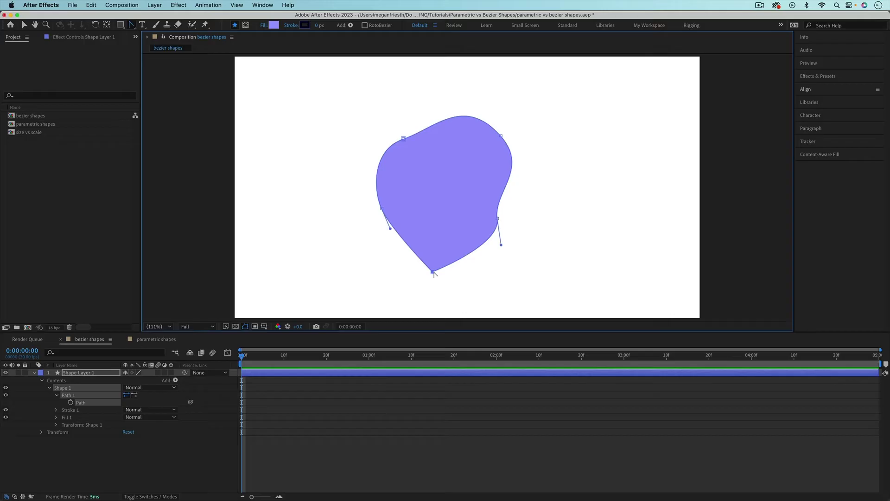
pyautogui.click(433, 272)
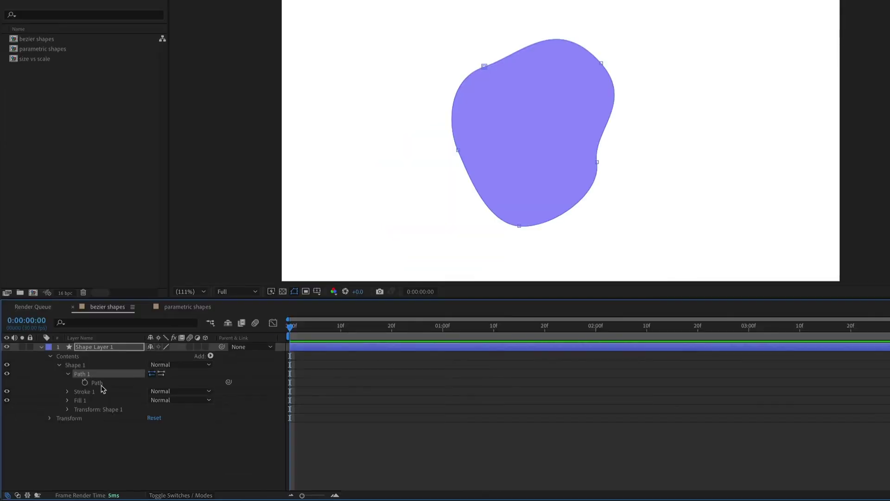
# - Select all path vertices and move the whole blob up and left
pyautogui.click(101, 385)
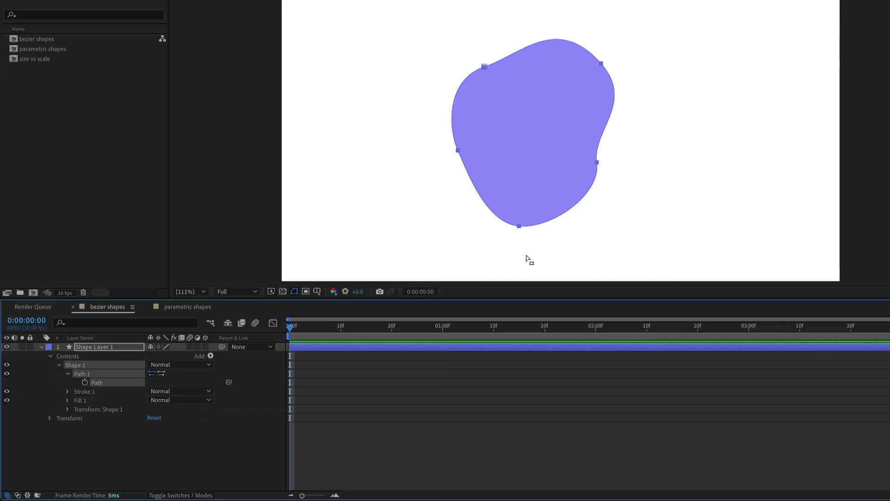
pyautogui.moveTo(521, 231); pyautogui.dragTo(612, 215)
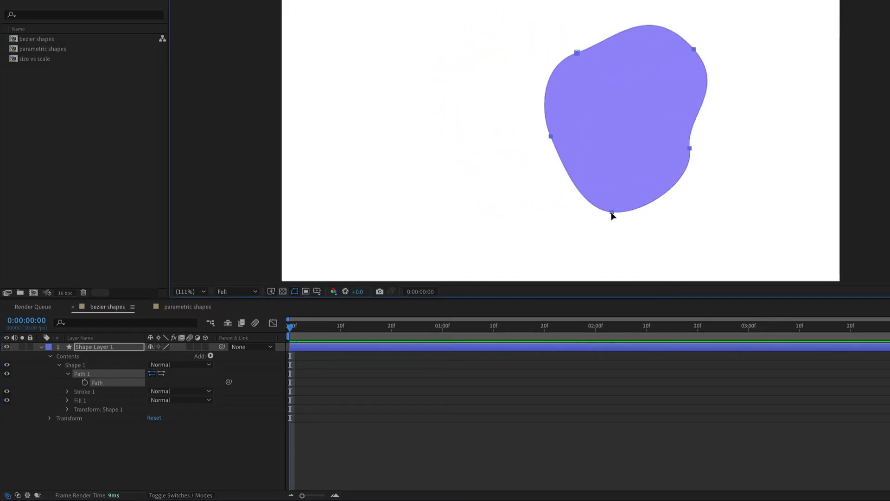
pyautogui.click(50, 419)
pyautogui.click(67, 410)
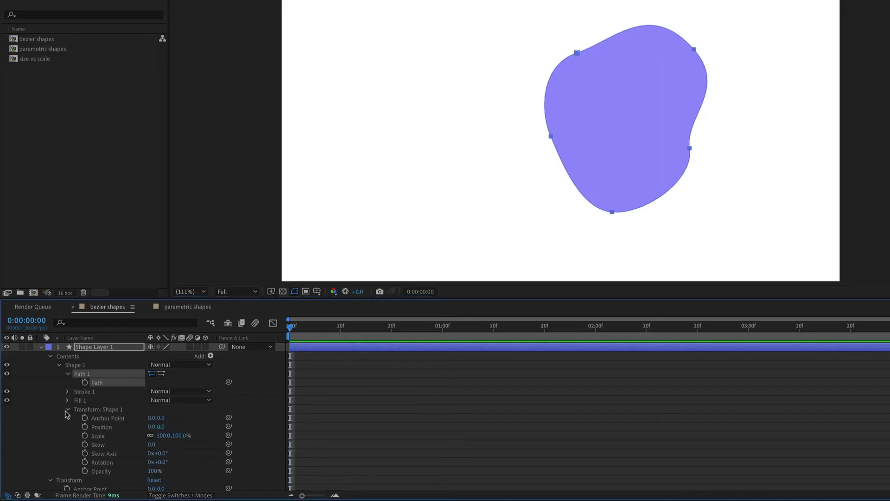
pyautogui.scroll(-3, 66, 414)
pyautogui.scroll(3, 225, 410)
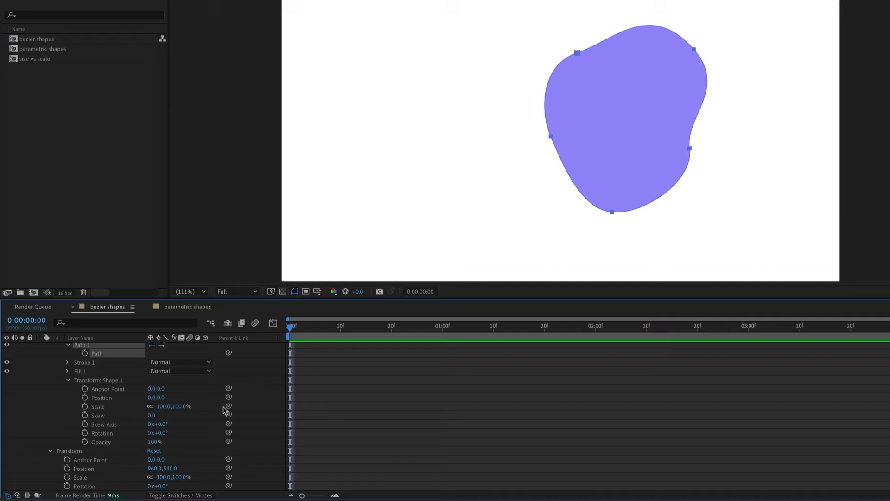
# - Free-transform the blob path to shrink it proportionally and tilt it
pyautogui.doubleClick(613, 214)
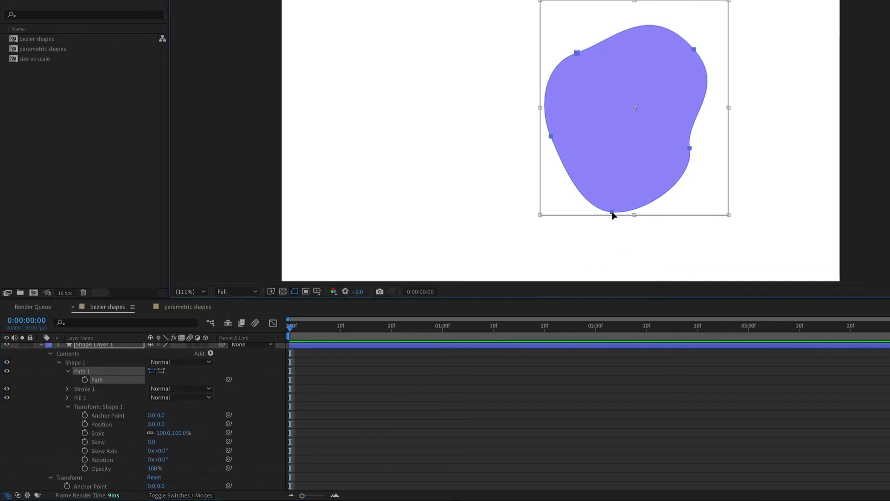
pyautogui.moveTo(728, 214); pyautogui.dragTo(685, 191)
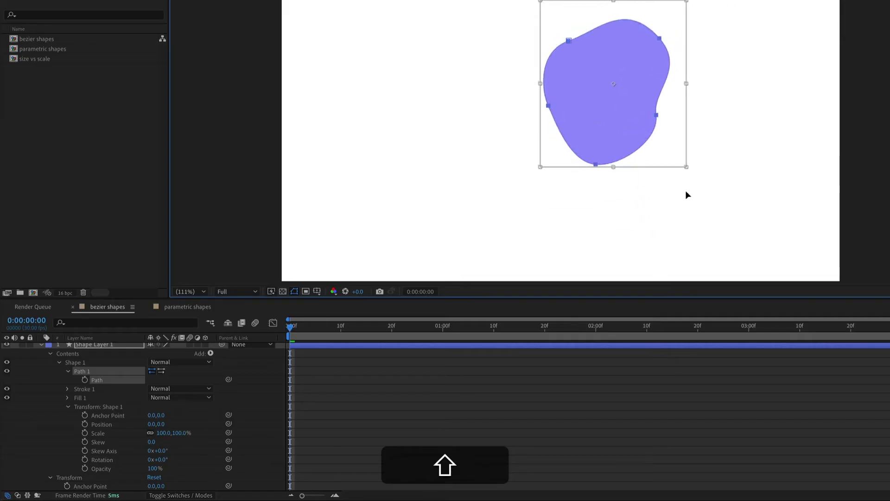
pyautogui.scroll(-3, 206, 458)
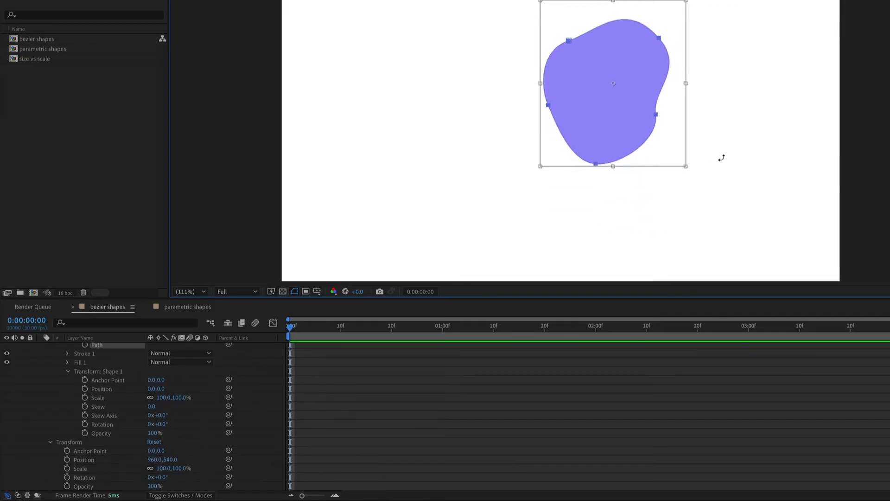
pyautogui.moveTo(694, 170); pyautogui.dragTo(726, 36)
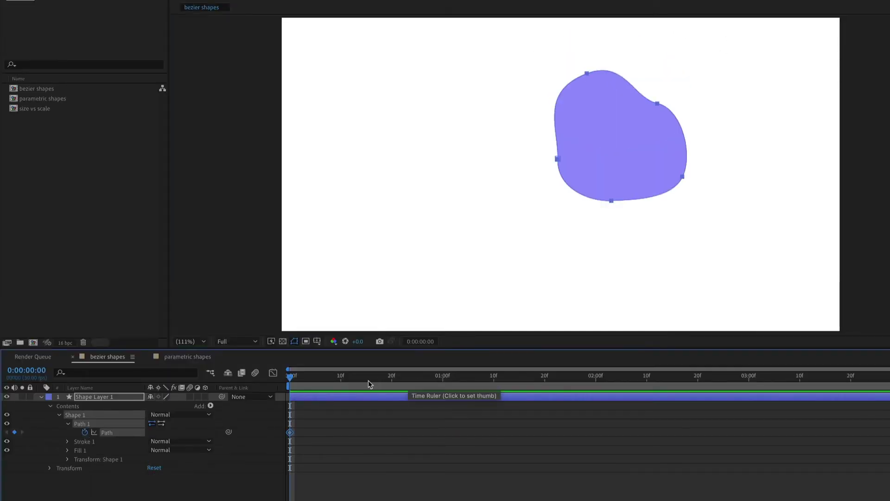
# - At 15 frames, drag the blob's vertices and curve handles into a new shape
pyautogui.click(367, 375)
pyautogui.moveTo(612, 201); pyautogui.dragTo(618, 259)
pyautogui.moveTo(682, 177); pyautogui.dragTo(724, 189)
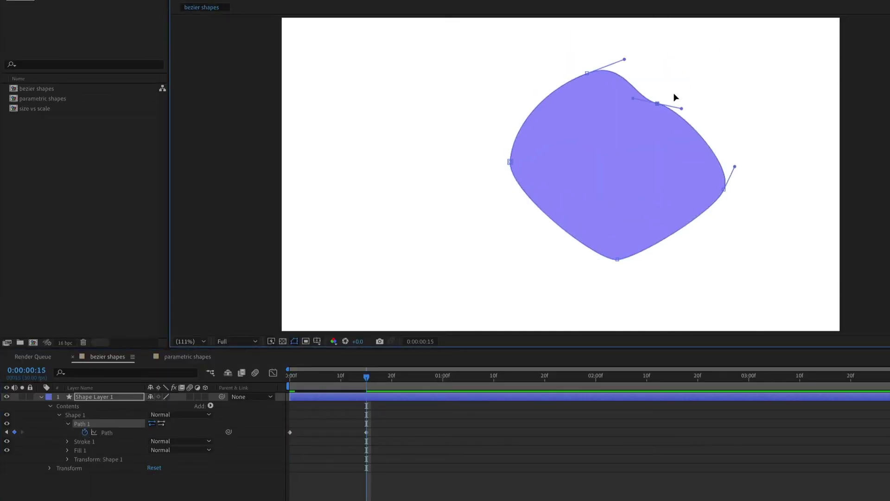
pyautogui.moveTo(658, 103); pyautogui.dragTo(701, 83)
pyautogui.moveTo(587, 73); pyautogui.dragTo(553, 59)
pyautogui.moveTo(511, 132); pyautogui.dragTo(500, 133)
pyautogui.click(617, 260)
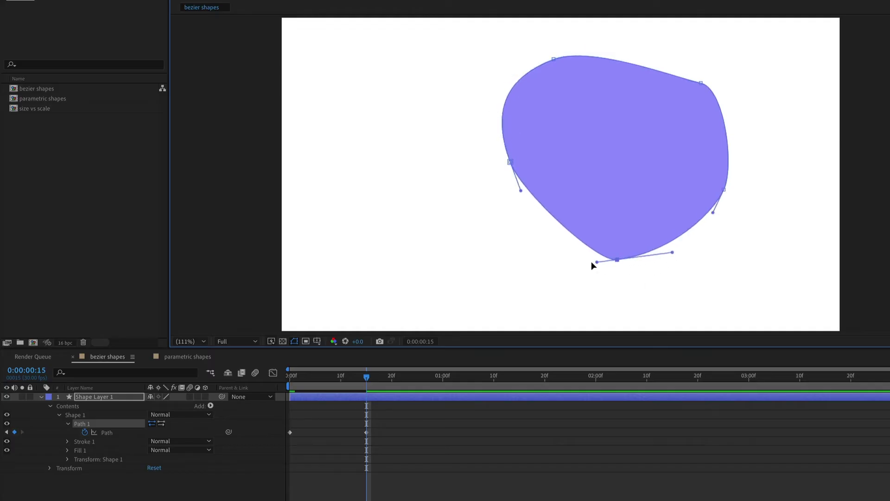
pyautogui.moveTo(597, 262); pyautogui.dragTo(561, 259)
pyautogui.moveTo(725, 89); pyautogui.dragTo(751, 119)
# - At one second, free-transform the blob to scale it down
pyautogui.click(443, 375)
pyautogui.doubleClick(636, 260)
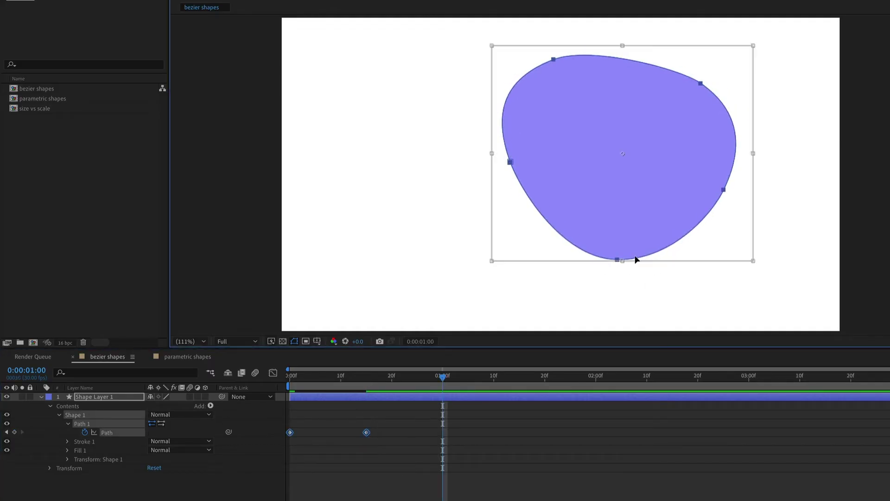
pyautogui.moveTo(753, 261); pyautogui.dragTo(635, 183)
pyautogui.click(267, 383)
# - Preview the blob's path animation from the start, then play the messy comp
pyautogui.press('Home')
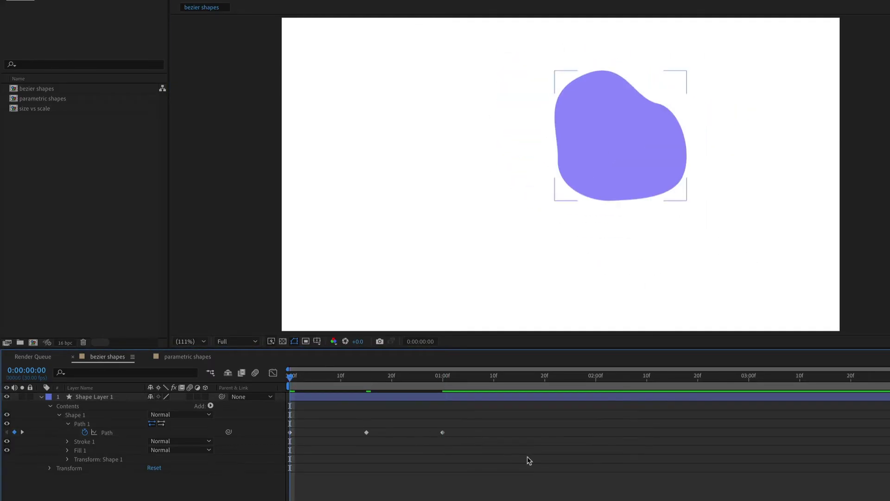
pyautogui.press('space')
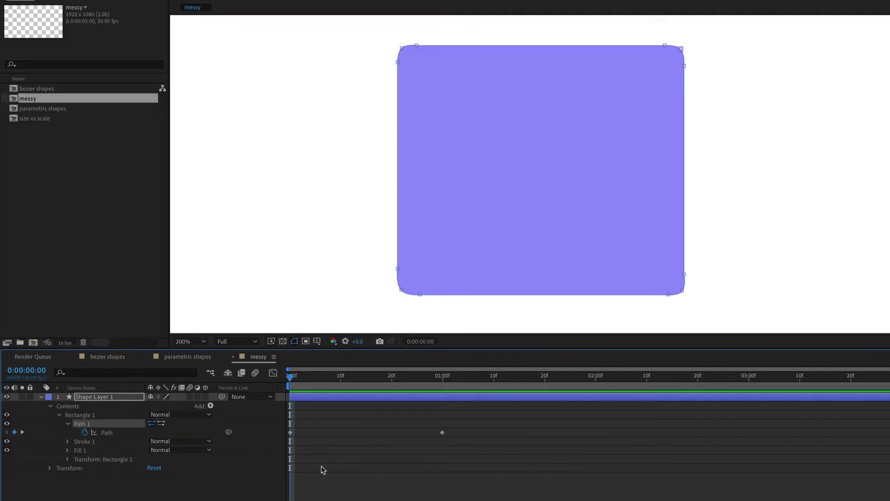
pyautogui.press('space')
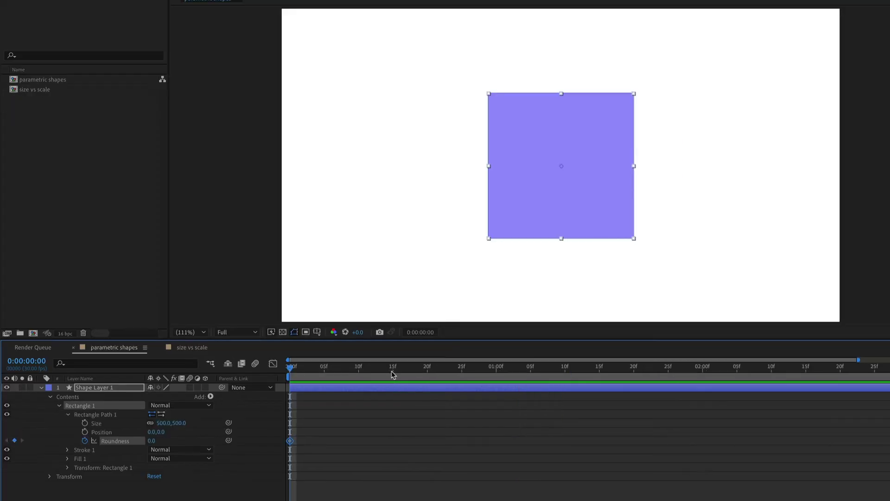
# - Set Roundness to 250 at 15 frames, then return the playhead to frame 0
pyautogui.click(393, 371)
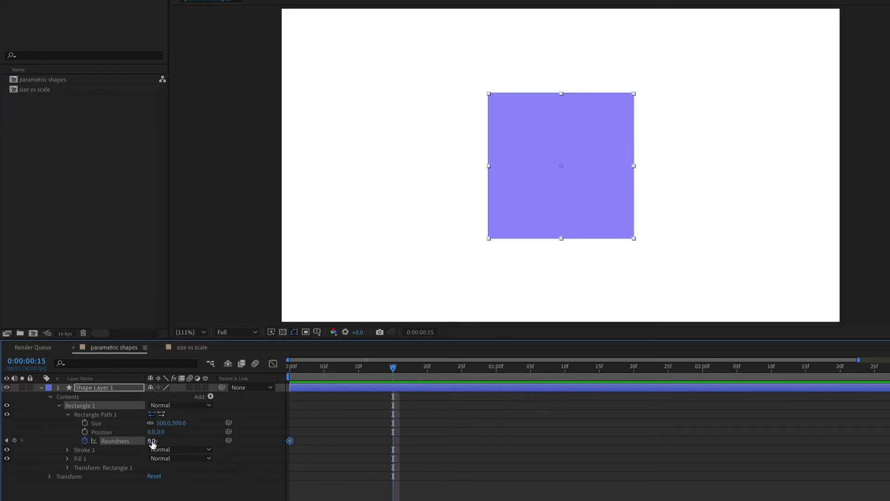
pyautogui.write('250')
pyautogui.press('Return')
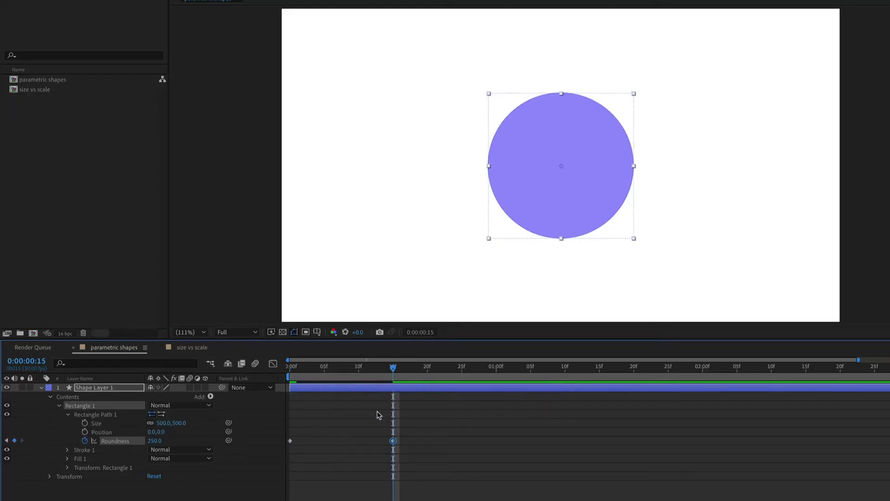
pyautogui.click(379, 415)
pyautogui.click(292, 366)
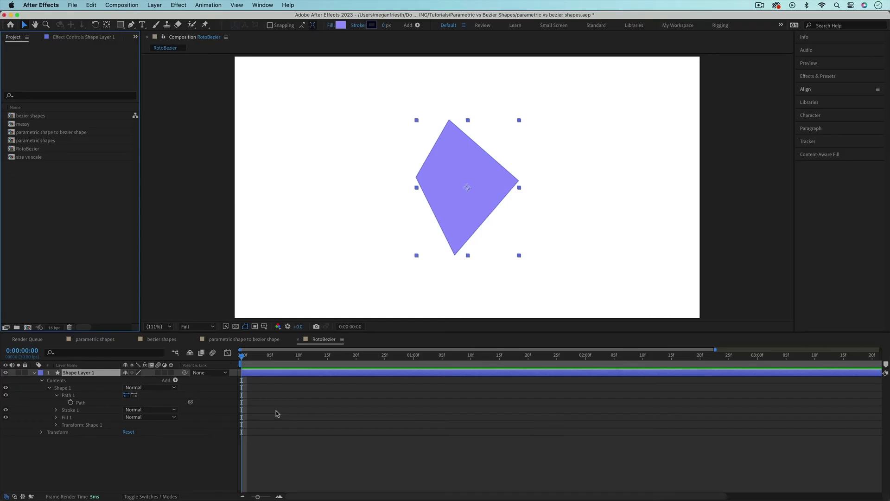
# - Try RotoBezier on the diamond's Path 1, undo it, then show the layer's Mask and Shape Path options
pyautogui.click(77, 397)
pyautogui.rightClick(77, 396)
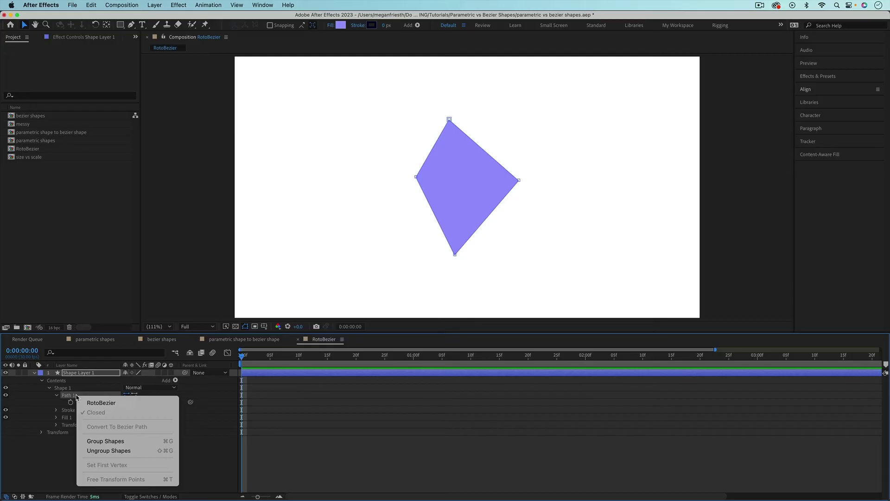
pyautogui.click(135, 407)
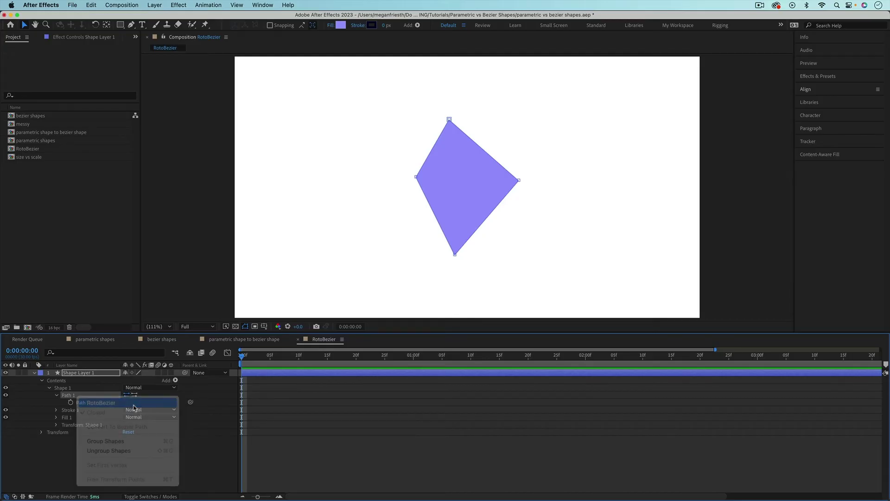
pyautogui.press('cmd+z')
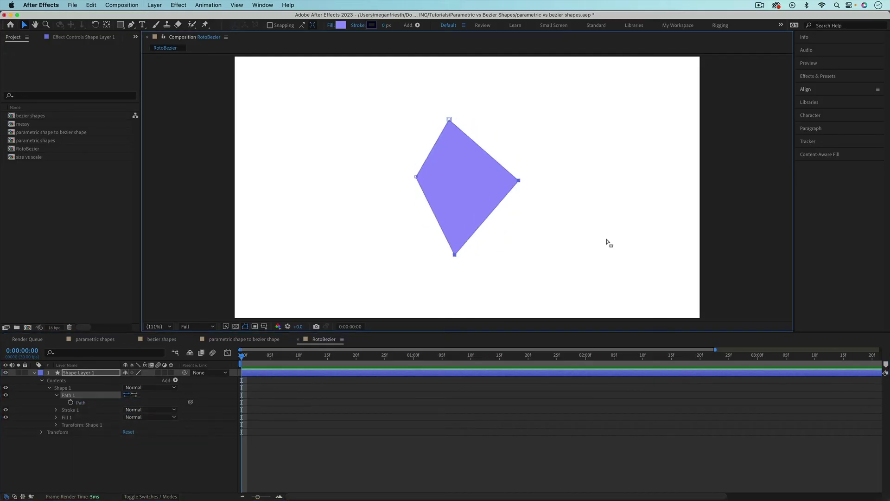
pyautogui.rightClick(487, 219)
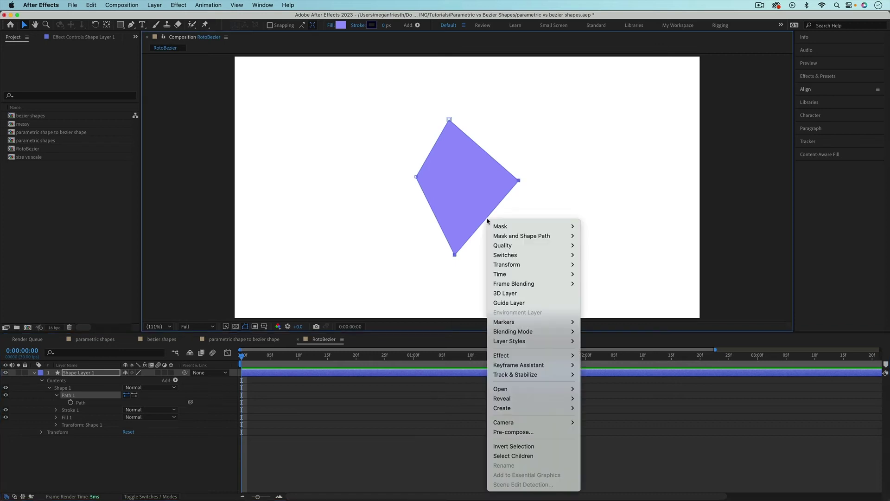
pyautogui.moveTo(502, 237)
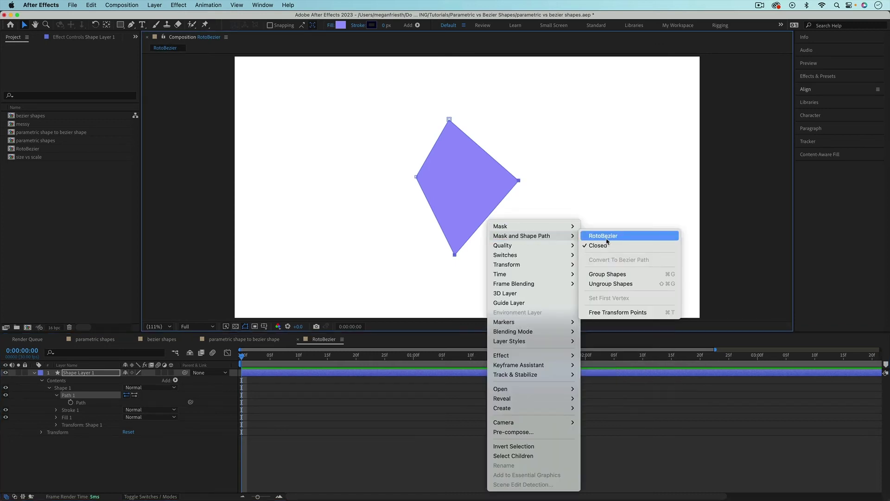
# - Enable RotoBezier on the purple shape and pull all four vertices outward
pyautogui.click(603, 236)
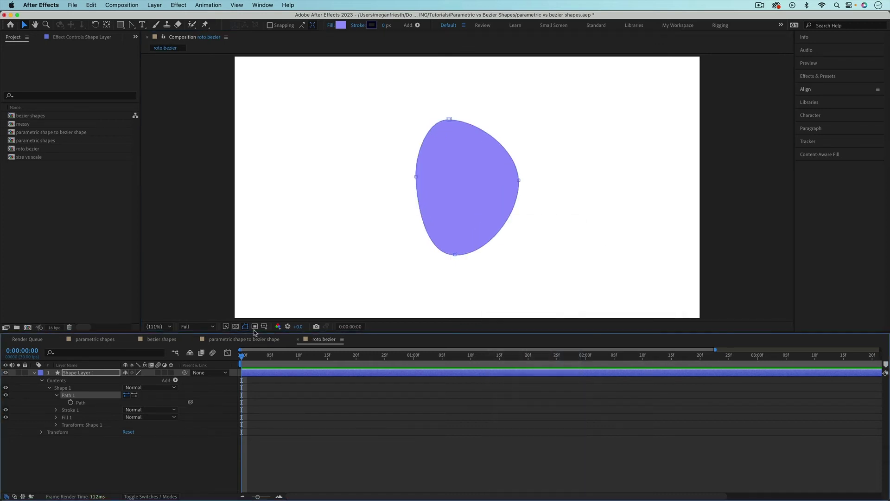
pyautogui.moveTo(518, 181); pyautogui.dragTo(556, 180)
pyautogui.moveTo(449, 120); pyautogui.dragTo(449, 91)
pyautogui.moveTo(417, 179); pyautogui.dragTo(376, 179)
pyautogui.moveTo(455, 256); pyautogui.dragTo(454, 276)
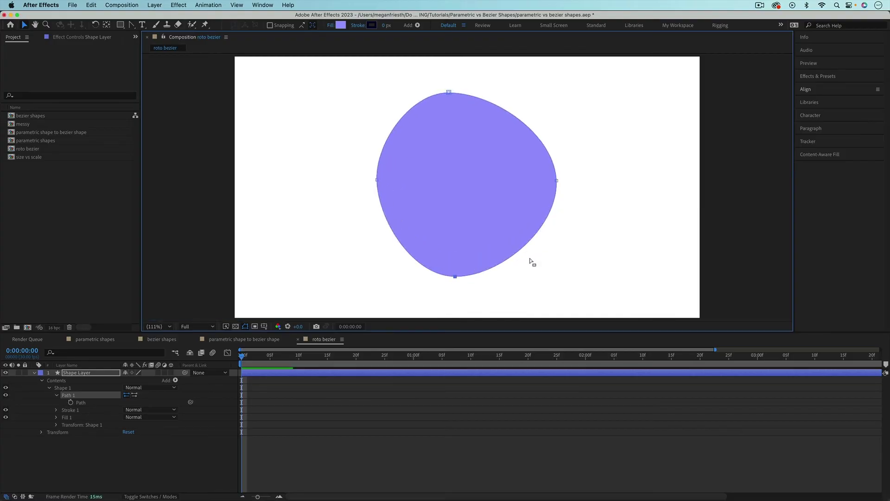
# - Turn off RotoBezier and reshape the shape by dragging the vertices' Bezier tangent handles
pyautogui.rightClick(455, 278)
pyautogui.moveTo(487, 244)
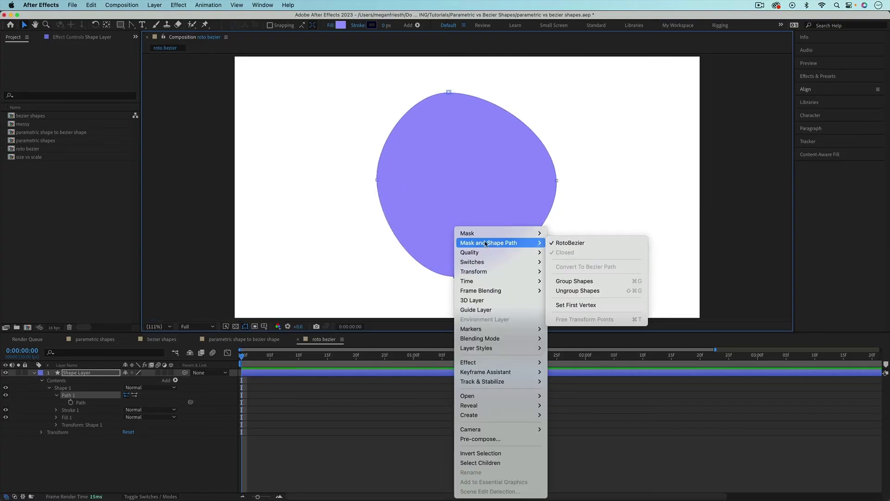
pyautogui.click(565, 246)
pyautogui.moveTo(505, 271); pyautogui.dragTo(477, 207)
pyautogui.moveTo(558, 228); pyautogui.dragTo(491, 174)
pyautogui.moveTo(378, 225); pyautogui.dragTo(384, 217)
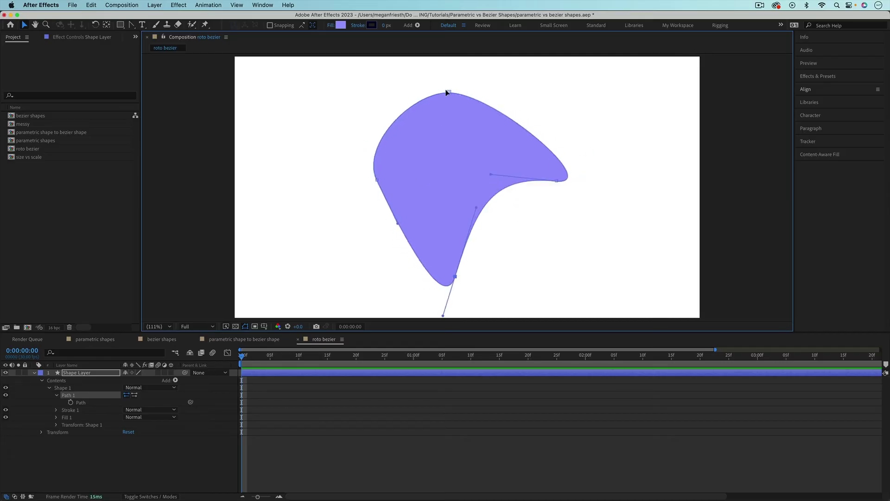
pyautogui.moveTo(449, 92); pyautogui.dragTo(338, 93)
# - Switch the path back to RotoBezier for a smooth blob
pyautogui.rightClick(449, 93)
pyautogui.moveTo(510, 108)
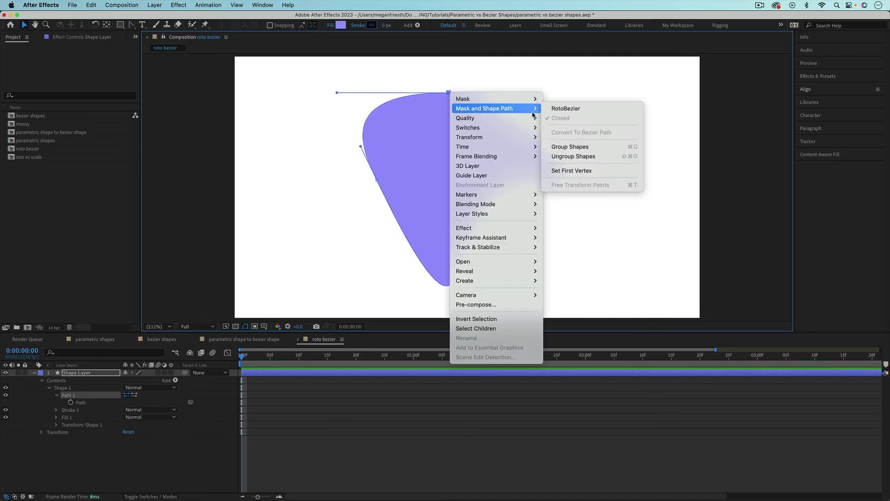
pyautogui.click(573, 112)
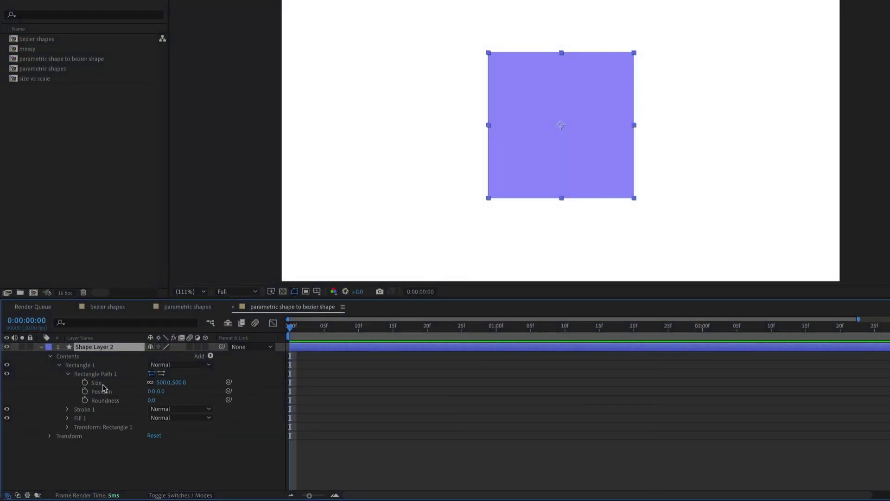
# - Convert the square's Rectangle Path 1 into a Bezier path
pyautogui.click(109, 376)
pyautogui.click(490, 199)
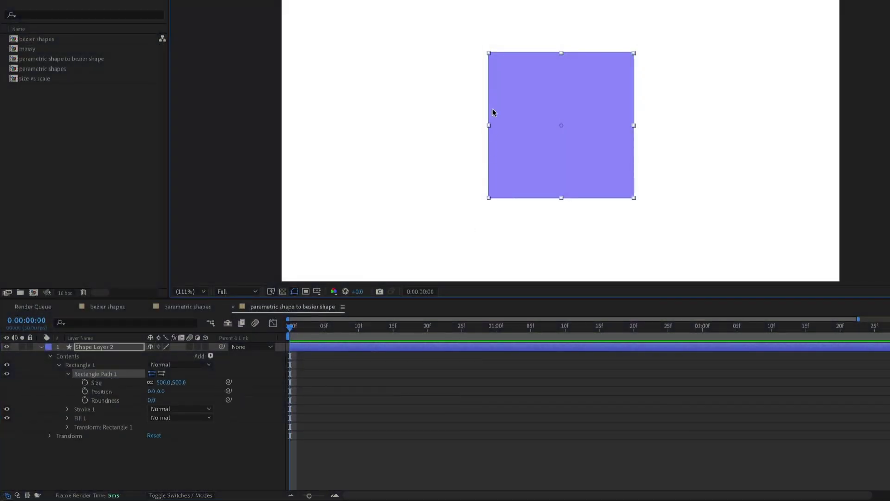
pyautogui.click(518, 53)
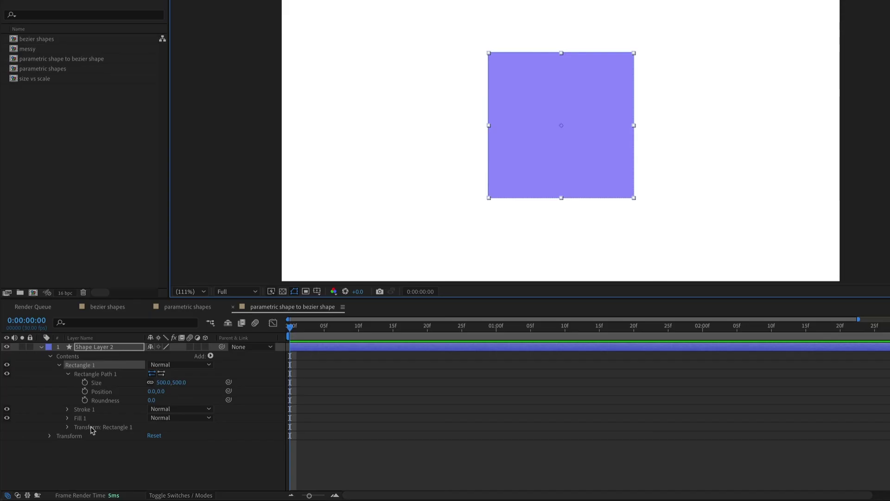
pyautogui.click(98, 374)
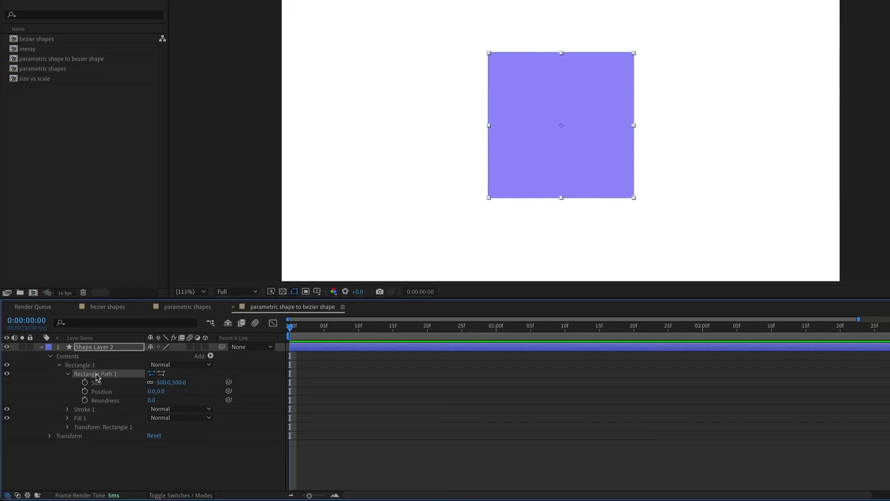
pyautogui.rightClick(97, 377)
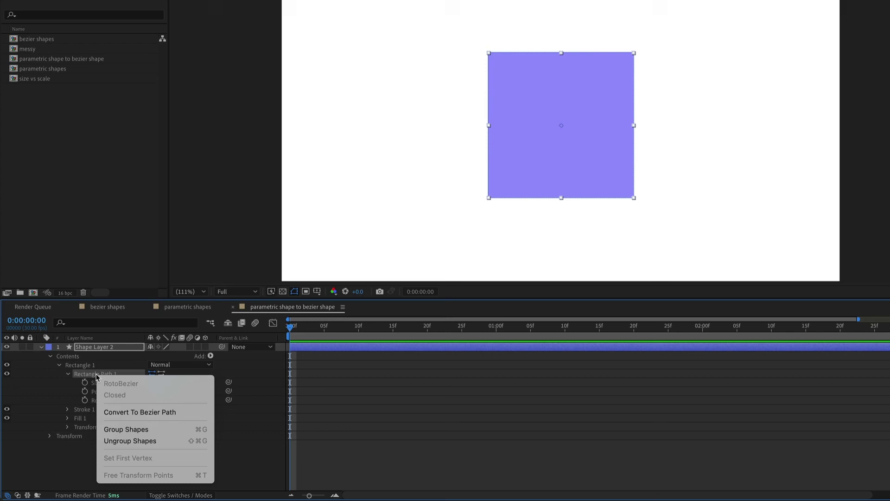
pyautogui.click(128, 414)
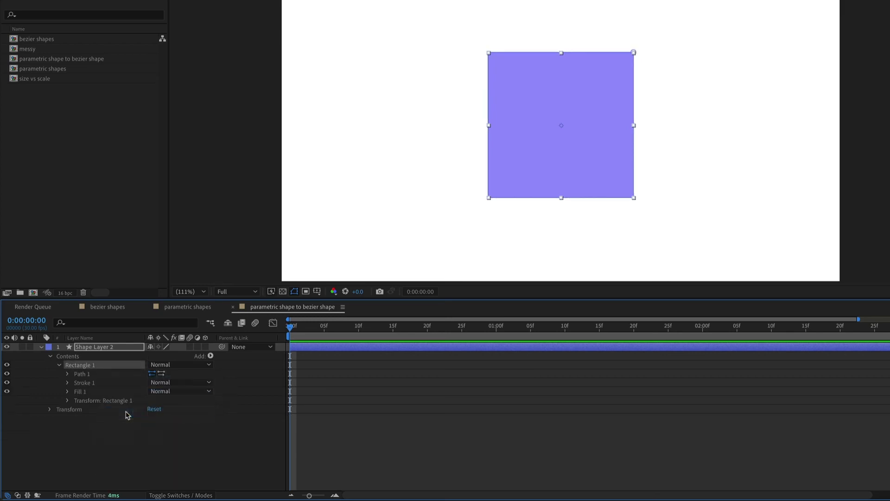
# - Drag the bottom-left and top-left corners into a quadrilateral, then bring up the Rectangle 1 group's options
pyautogui.click(67, 374)
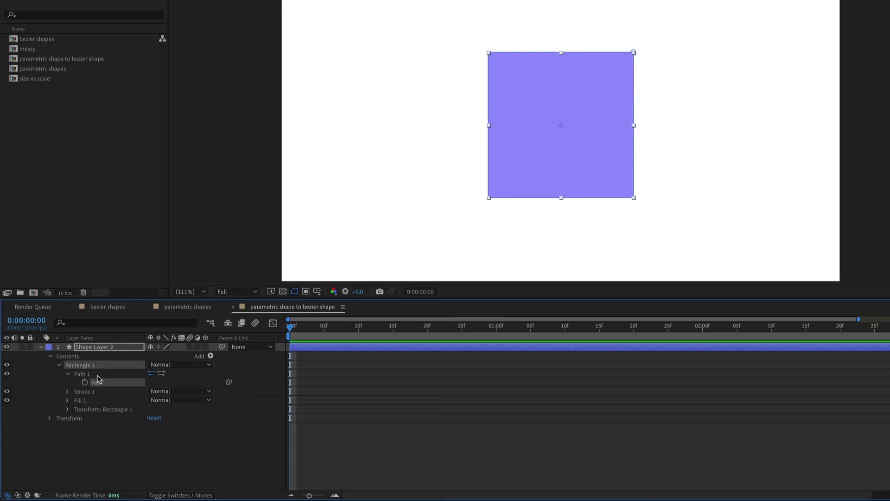
pyautogui.click(98, 375)
pyautogui.moveTo(488, 197); pyautogui.dragTo(417, 150)
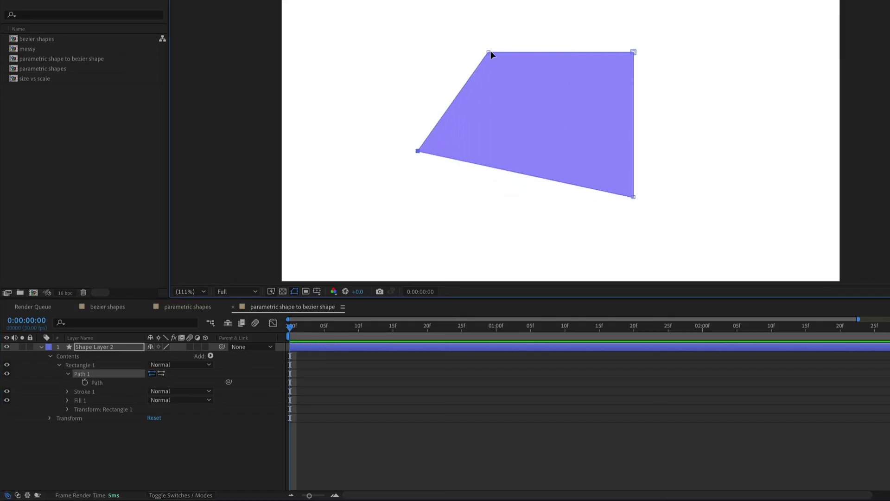
pyautogui.moveTo(489, 52); pyautogui.dragTo(555, 17)
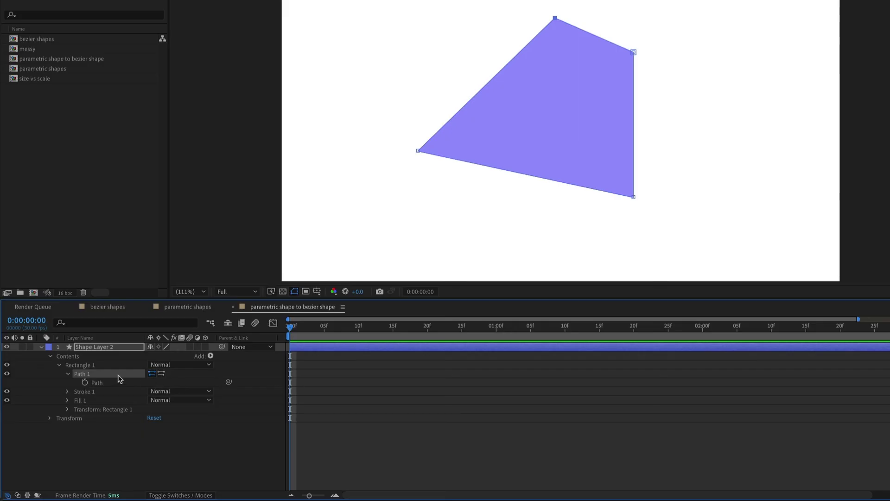
pyautogui.click(93, 366)
pyautogui.rightClick(94, 367)
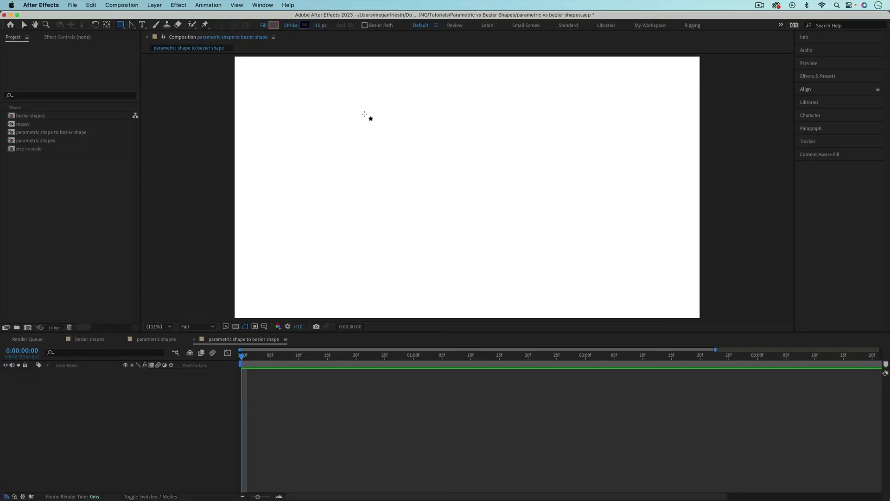
# - Draw an outlined square and set its Roundness to 160
pyautogui.moveTo(397, 119); pyautogui.dragTo(556, 261)
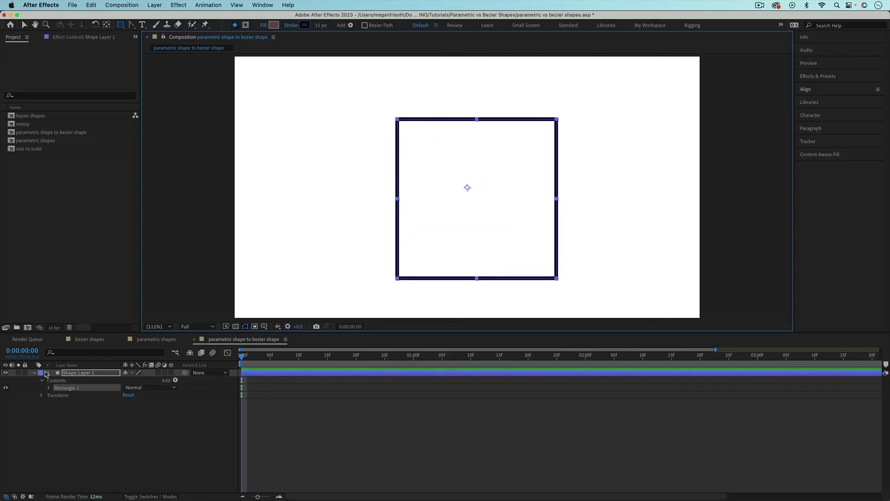
pyautogui.click(50, 388)
pyautogui.click(56, 396)
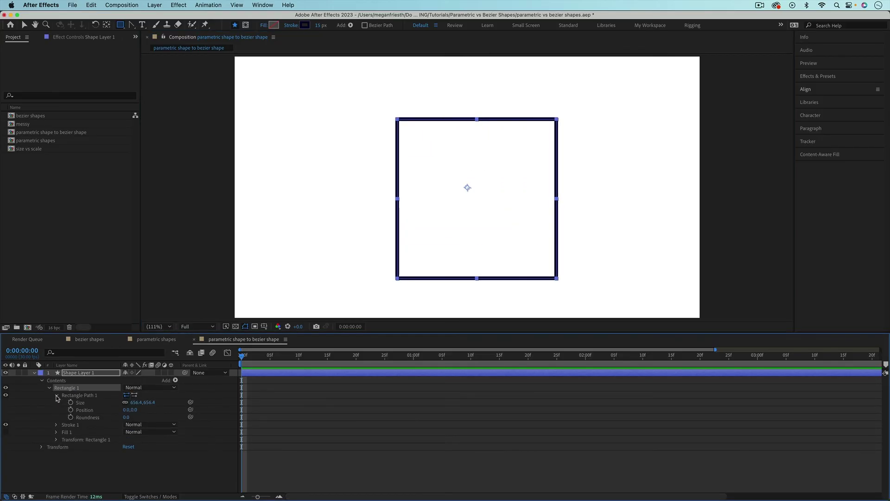
pyautogui.moveTo(124, 418); pyautogui.dragTo(199, 417)
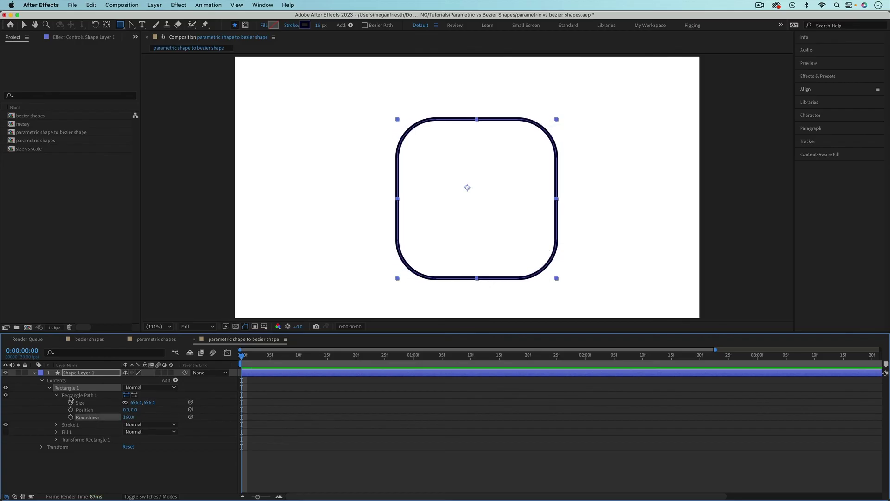
# - Convert the rounded Rectangle Path 1 into a Bezier path and select Path 1's vertices
pyautogui.click(88, 396)
pyautogui.rightClick(87, 397)
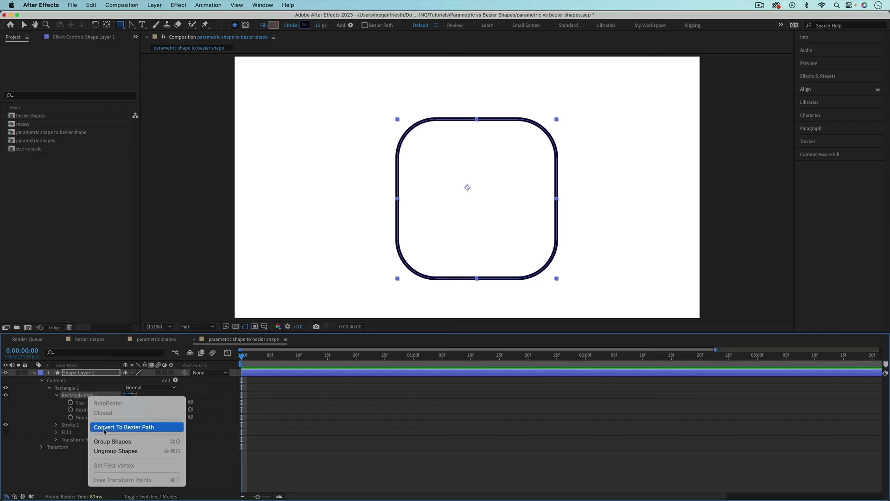
pyautogui.click(102, 427)
pyautogui.click(57, 395)
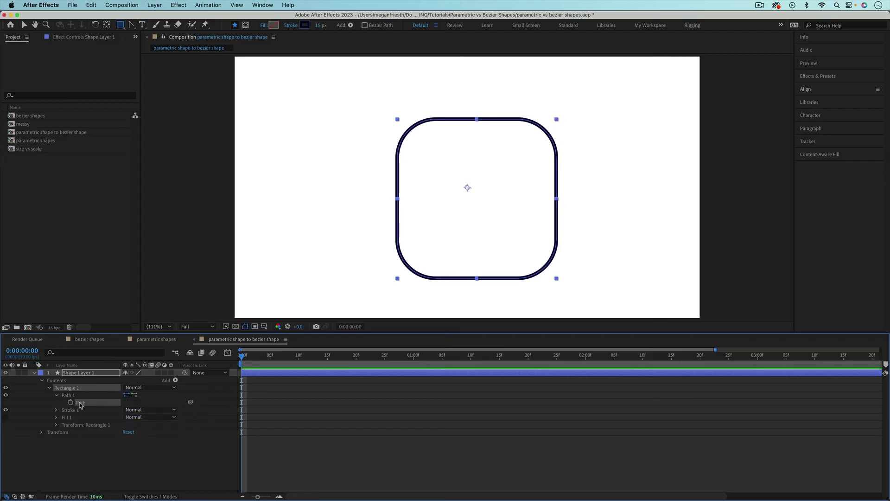
pyautogui.click(76, 395)
# - Uncheck Closed under Mask and Shape Path to make the rounded square's path open
pyautogui.press('v')
pyautogui.click(439, 120)
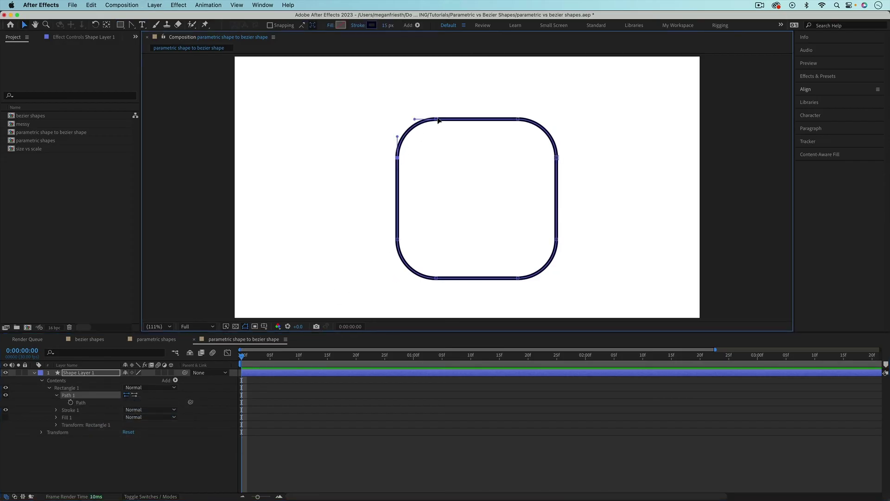
pyautogui.rightClick(436, 121)
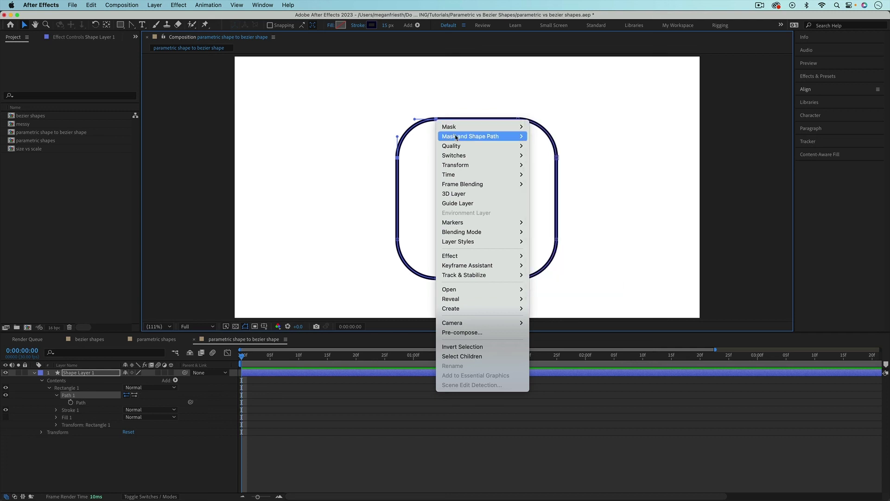
pyautogui.moveTo(511, 136)
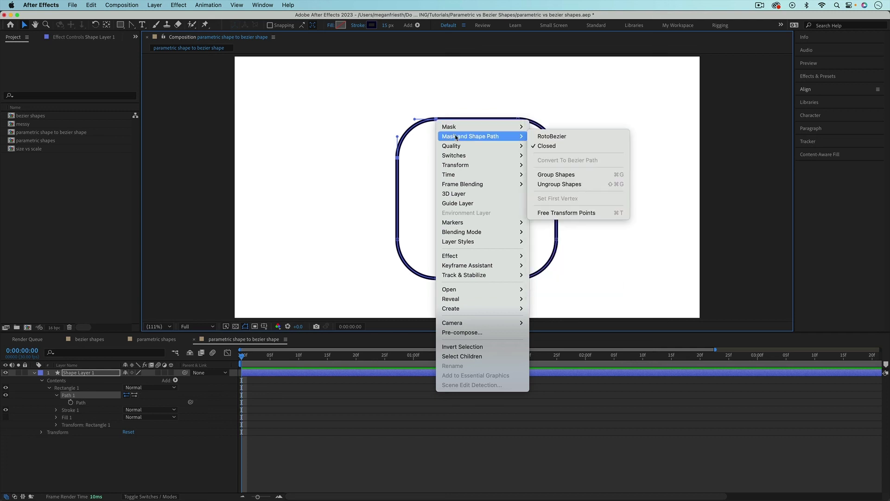
pyautogui.click(553, 146)
# - Delete three vertices, leaving only the top edge, top-right curve and right side
pyautogui.click(397, 158)
pyautogui.press('Delete')
pyautogui.click(398, 239)
pyautogui.press('Delete')
pyautogui.click(518, 278)
pyautogui.press('Delete')
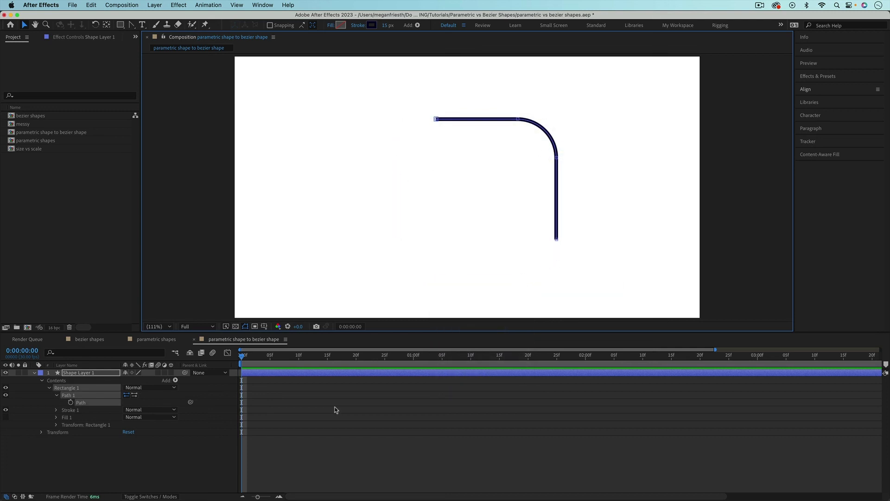